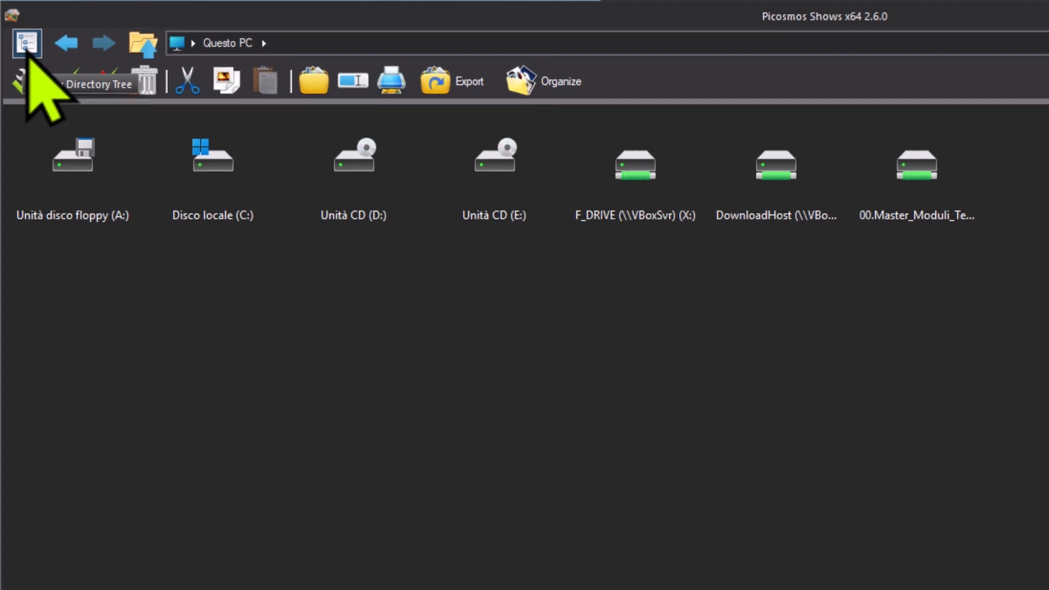
# Step: Show the directory tree and expand the 00.Master_Moduli_Template drive down to the 00.Multimedia_Asset folder
pyautogui.click(29, 46)
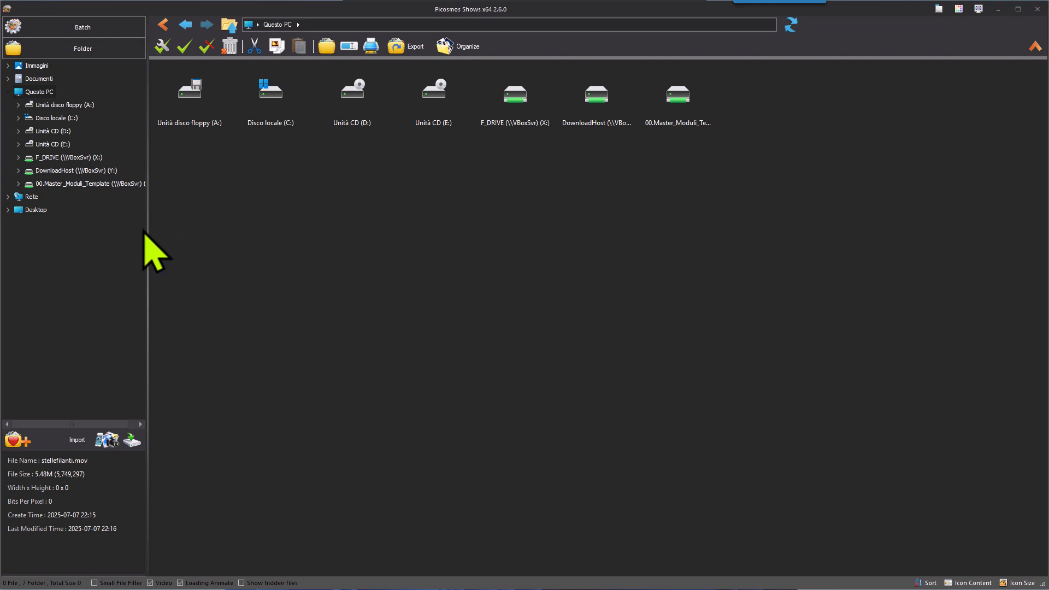
pyautogui.click(48, 184)
pyautogui.click(18, 183)
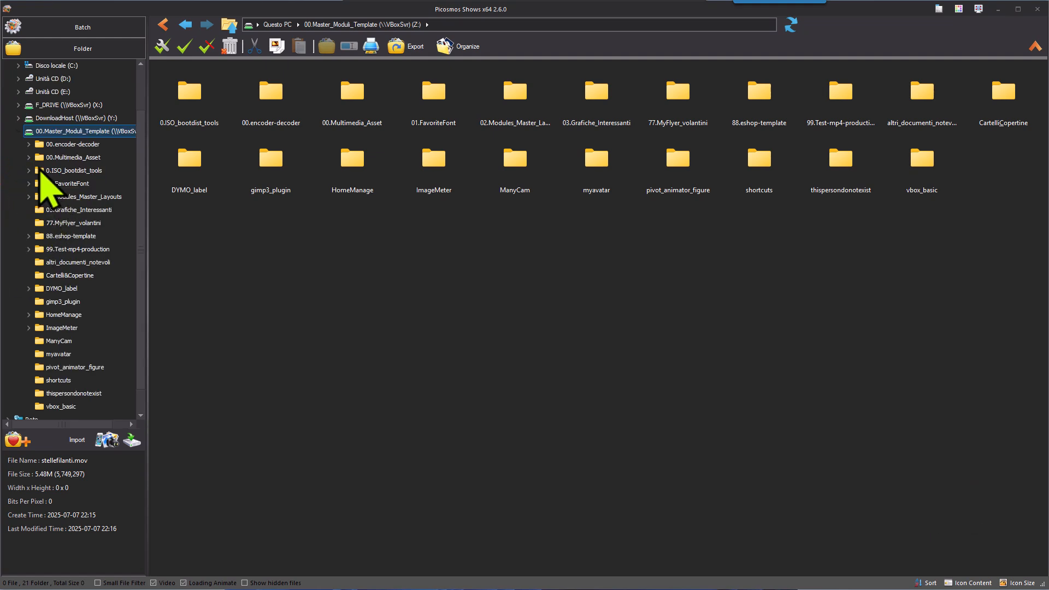
pyautogui.click(28, 157)
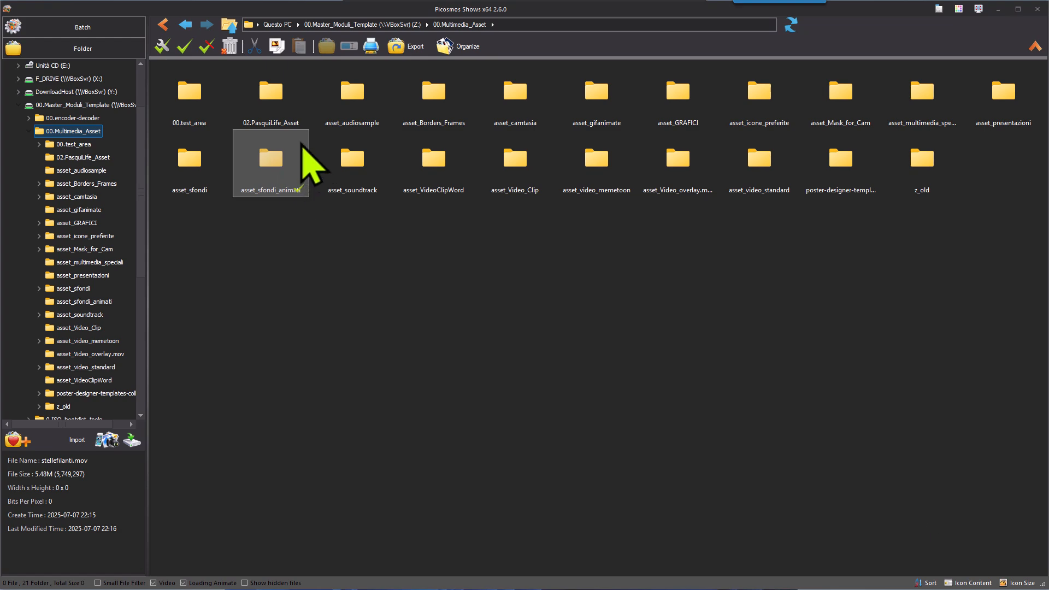
# Step: Open the Test_Img folder inside 00.test_area
pyautogui.click(197, 91)
pyautogui.doubleClick(198, 91)
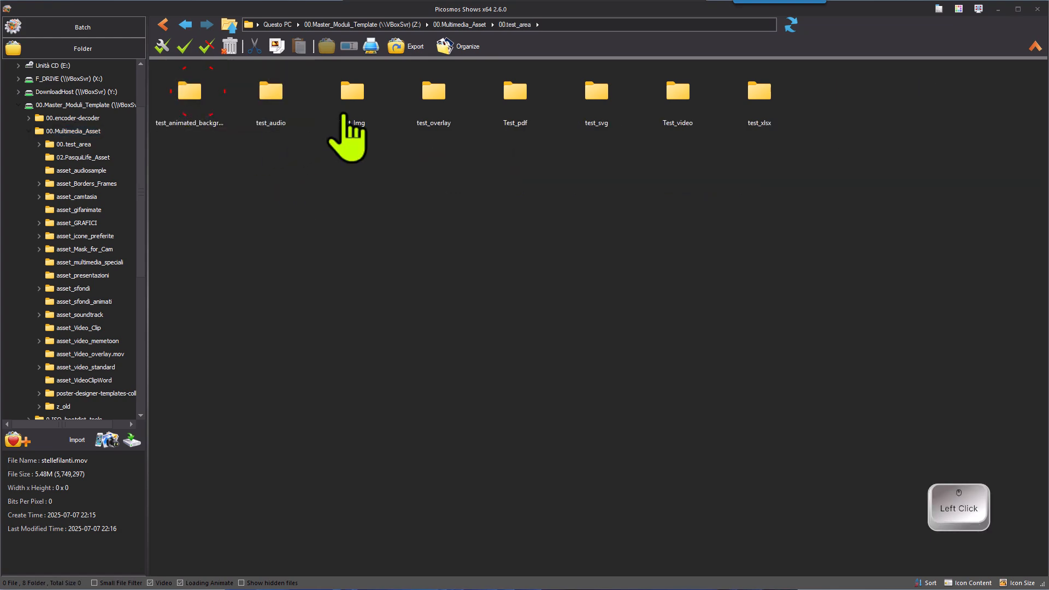
pyautogui.click(353, 93)
pyautogui.click(353, 93)
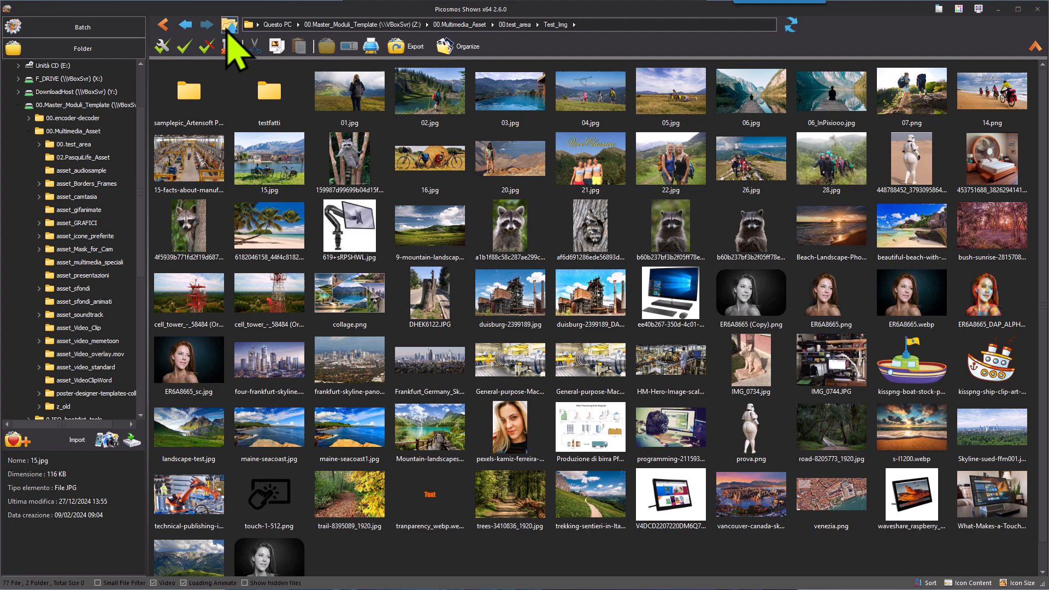
# Step: Return to 00.test_area, add the Test_Img folder to the favorites and open it from the directory tree
pyautogui.click(229, 27)
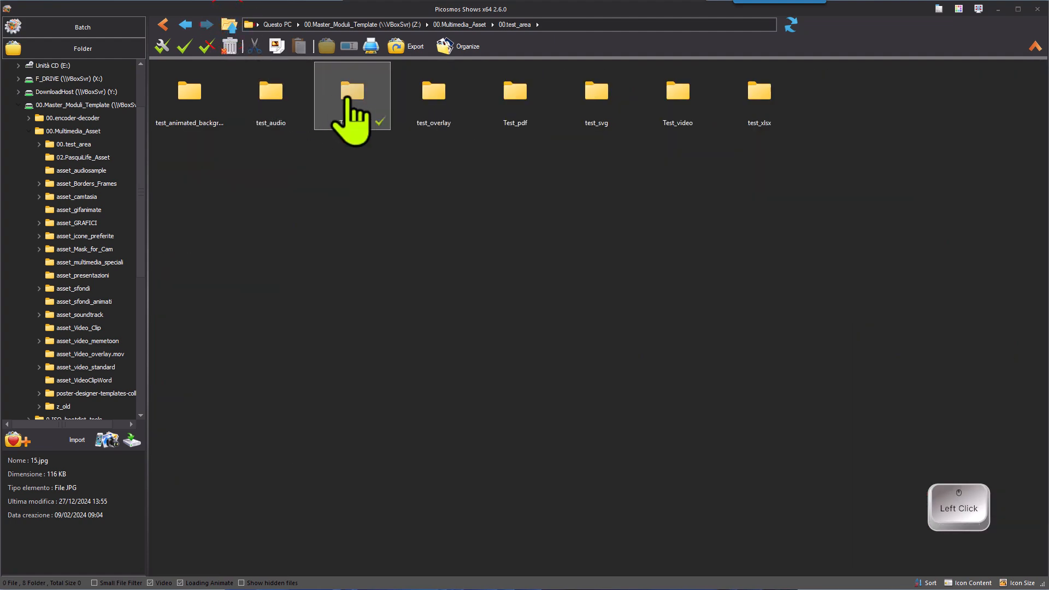
pyautogui.click(380, 125)
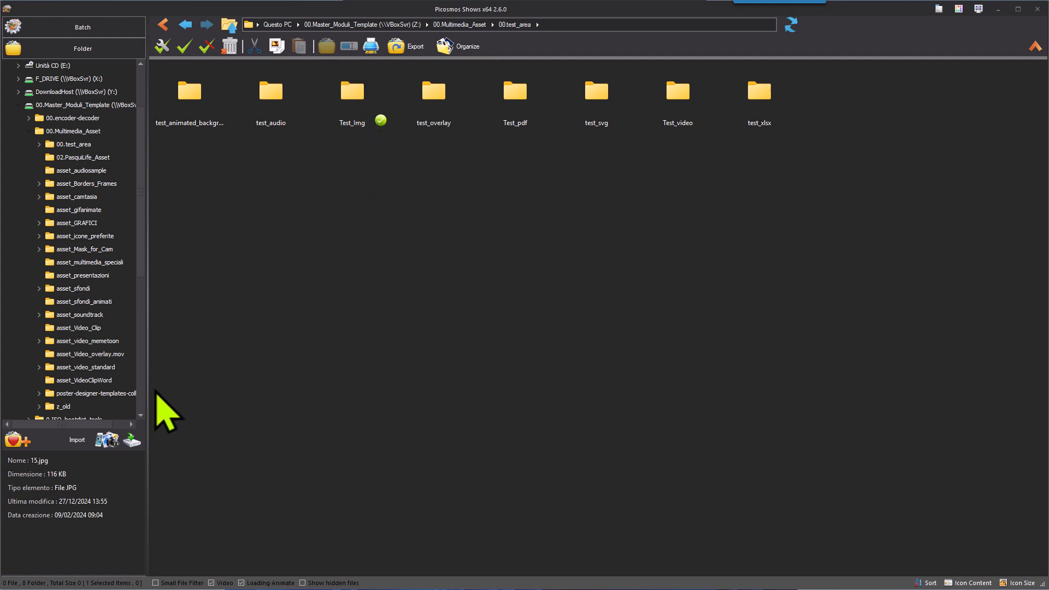
pyautogui.click(22, 442)
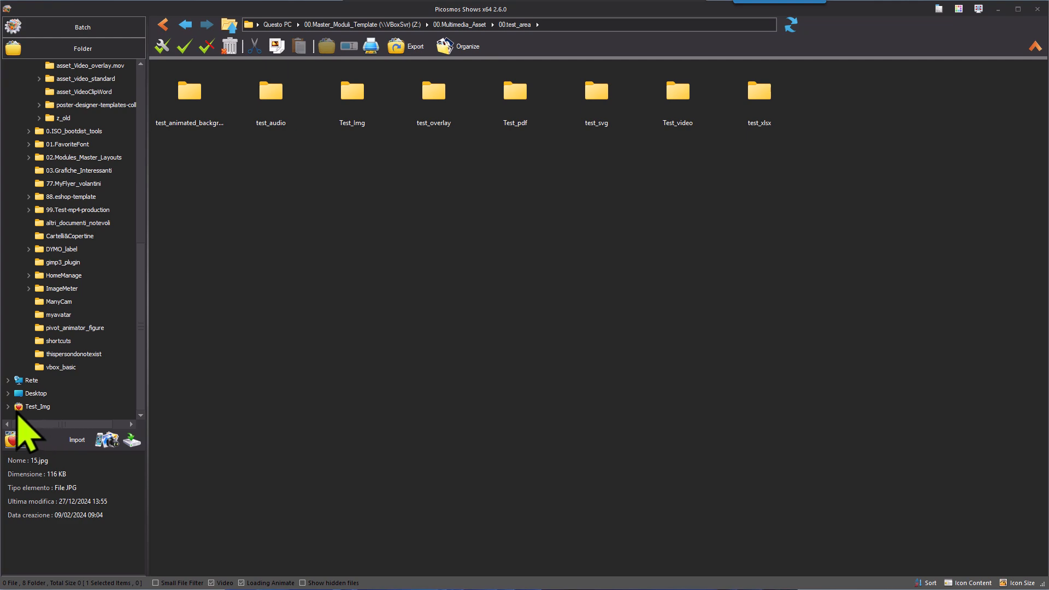
pyautogui.click(17, 408)
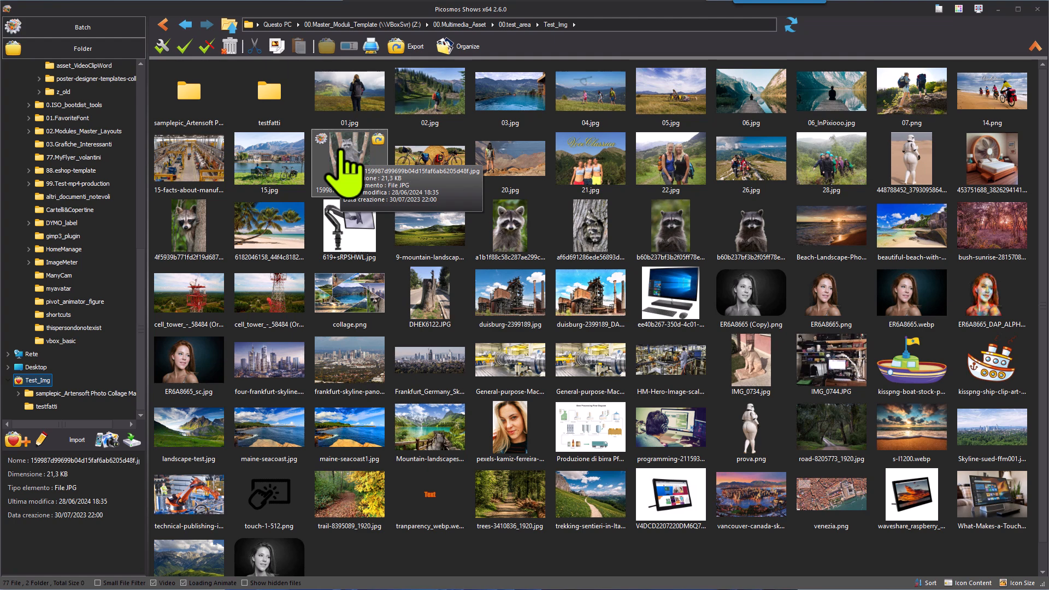
pyautogui.click(326, 144)
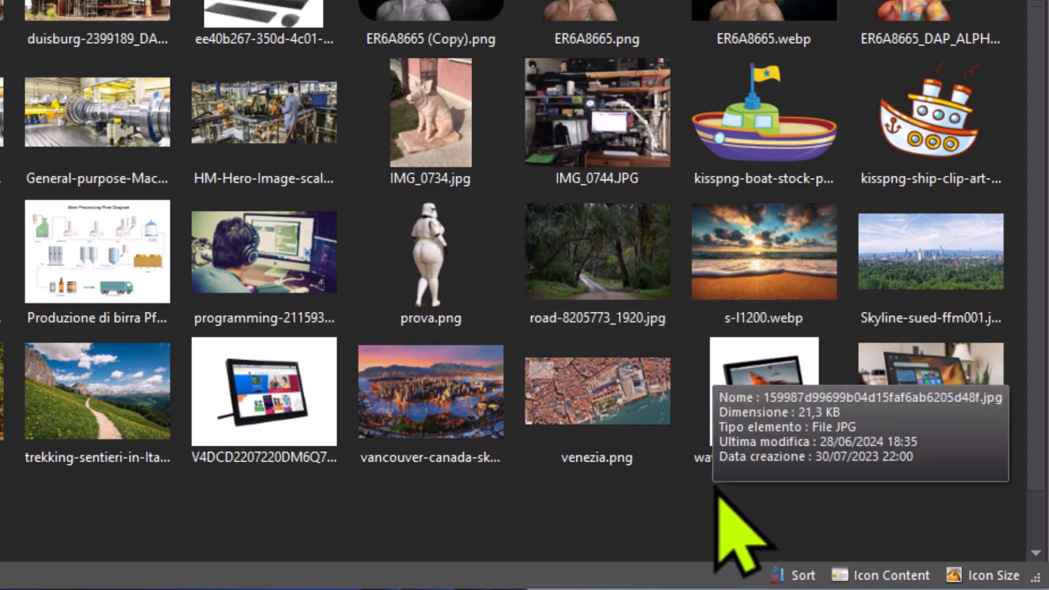
pyautogui.click(799, 575)
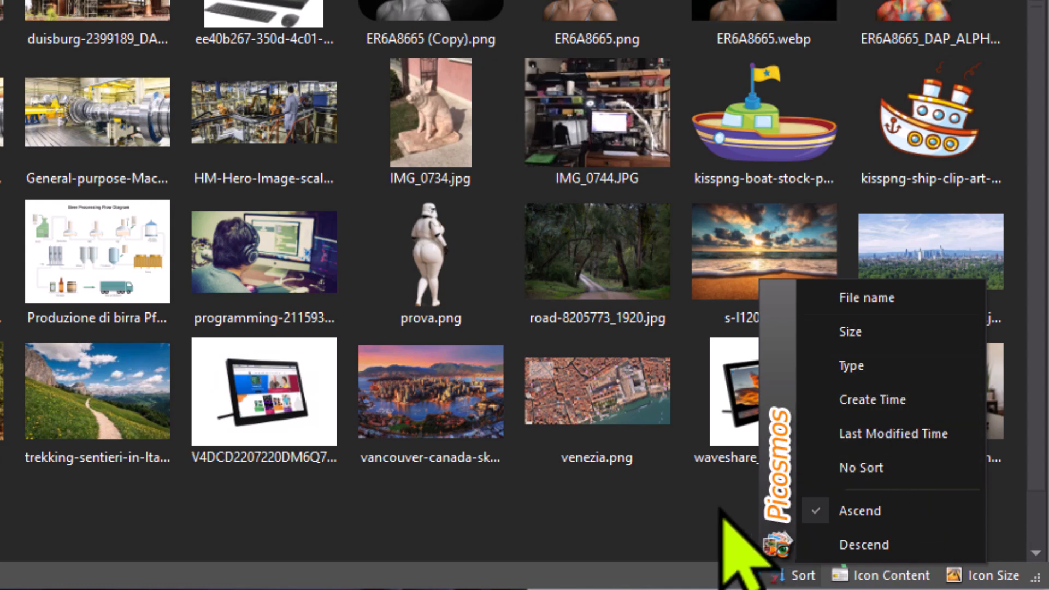
pyautogui.click(663, 503)
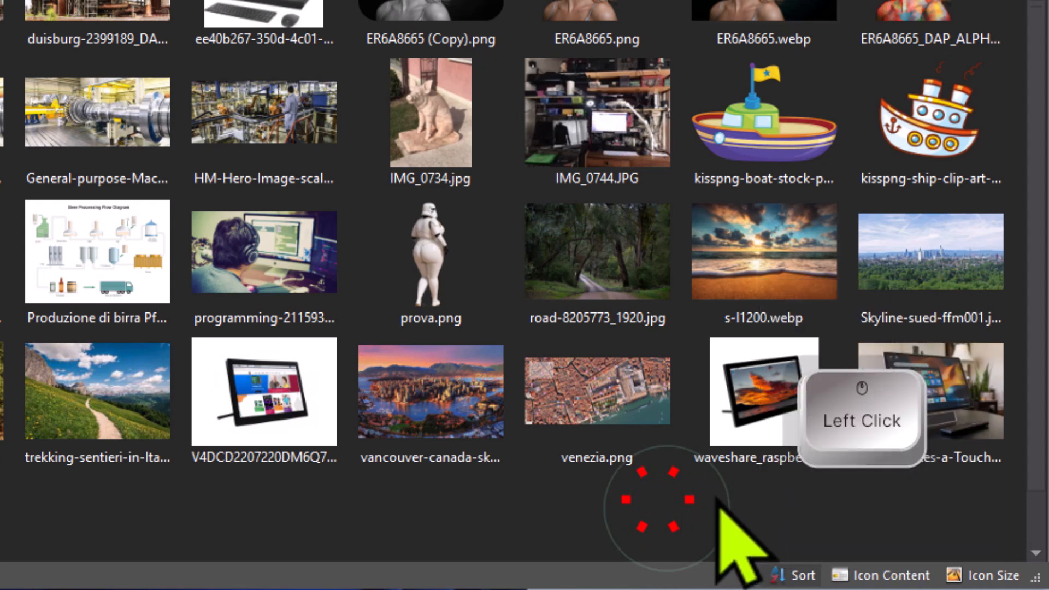
# Step: Show the file size beneath each thumbnail in the Test_Img folder
pyautogui.click(885, 571)
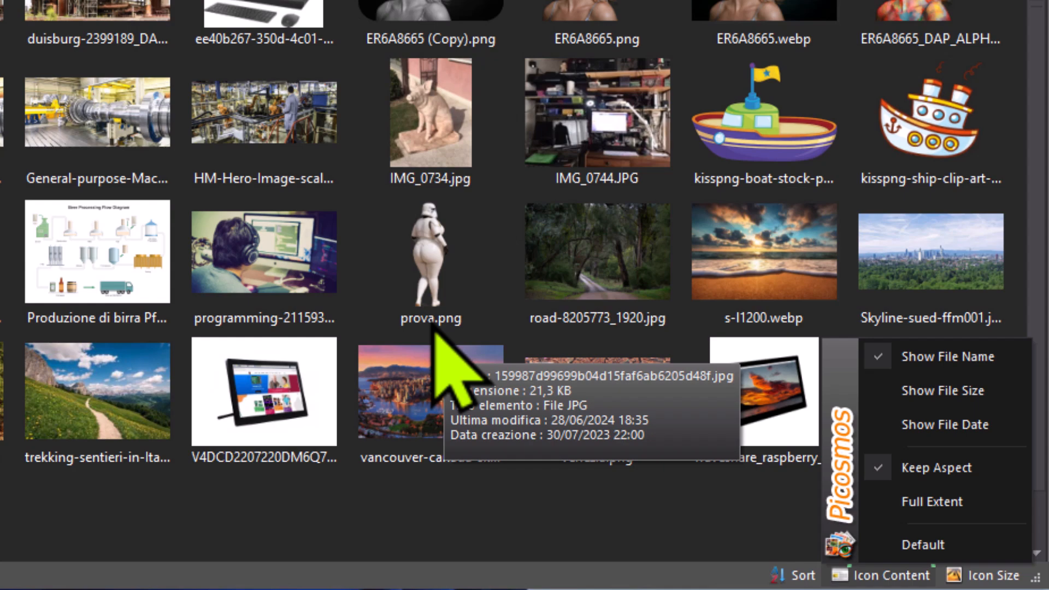
pyautogui.click(929, 392)
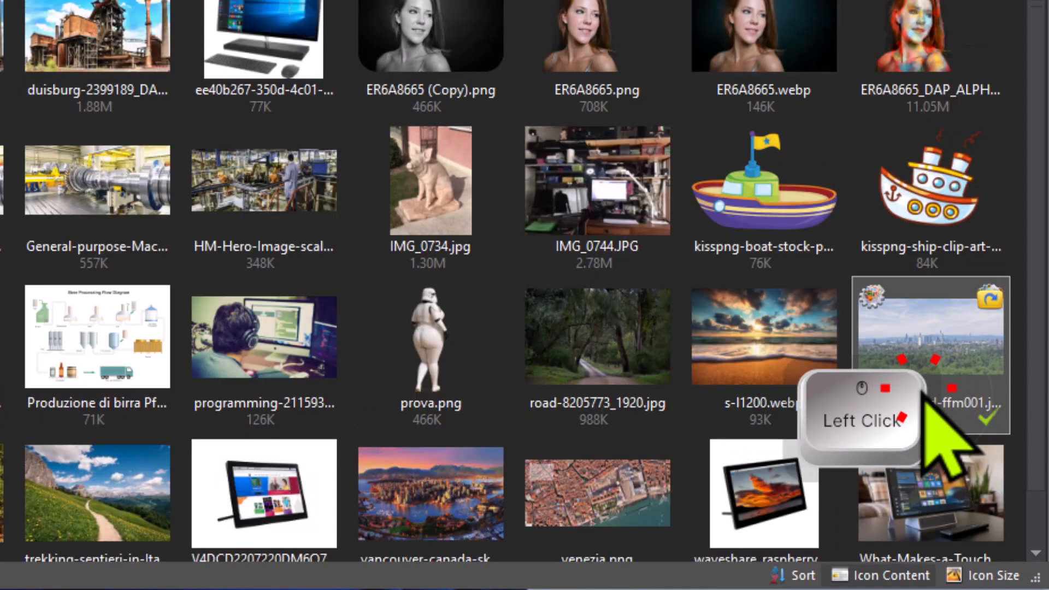
pyautogui.click(426, 268)
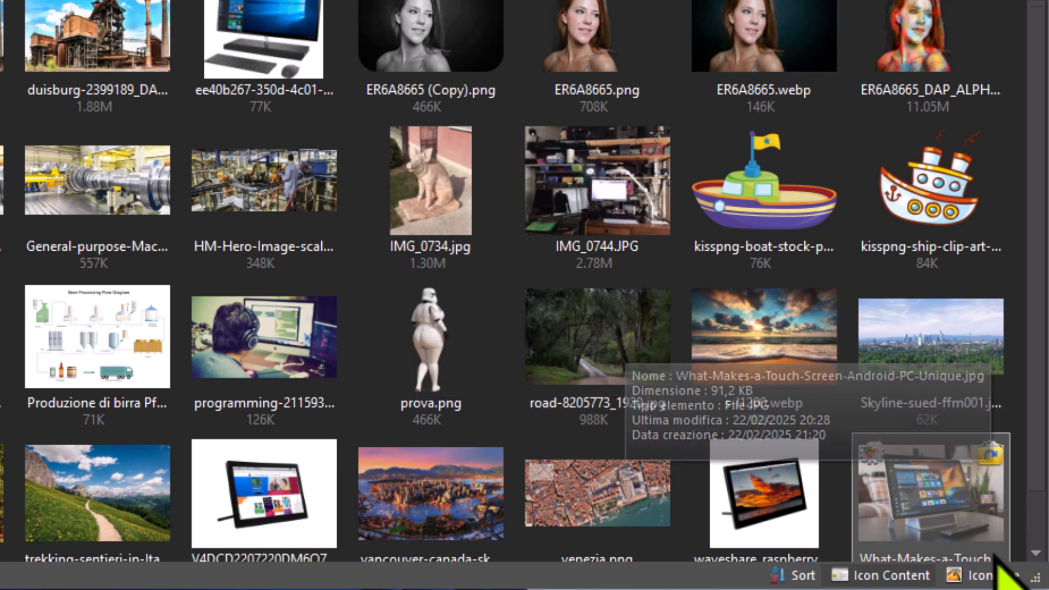
# Step: Try the Normal icon size for the thumbnails and restore the Small size
pyautogui.click(984, 575)
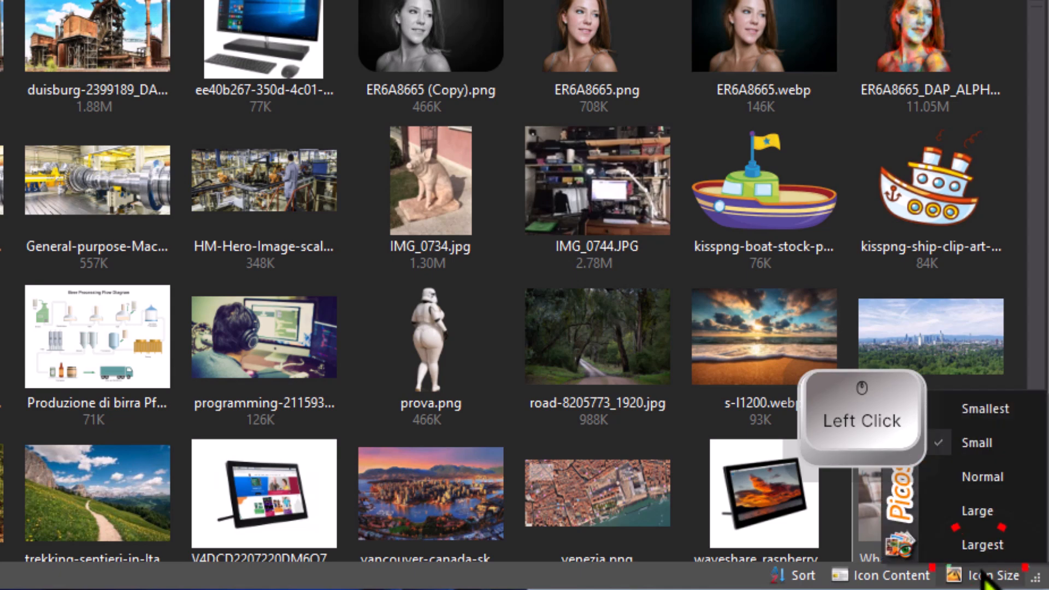
pyautogui.click(988, 479)
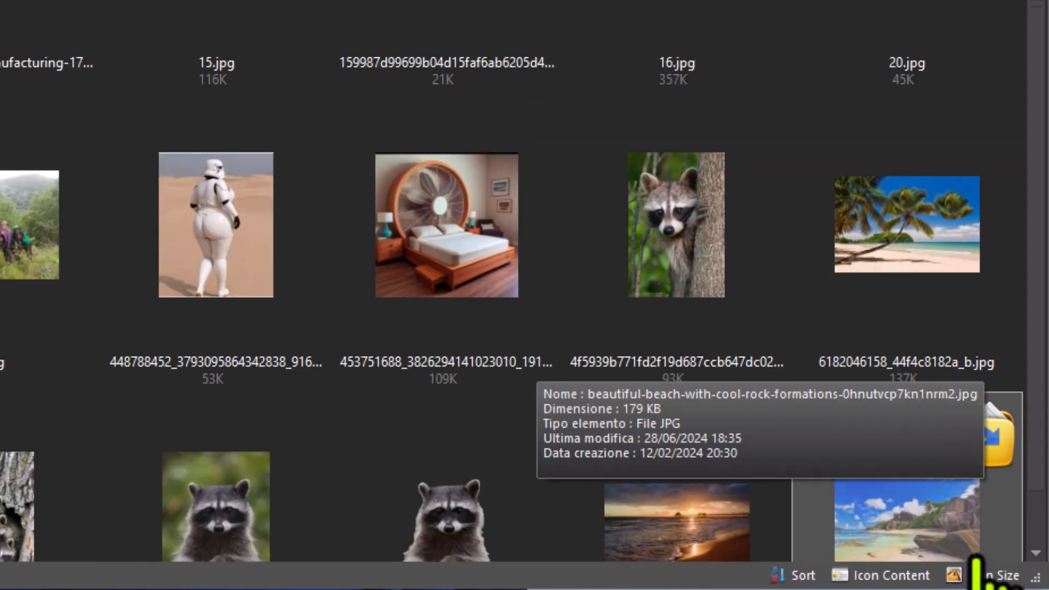
pyautogui.click(982, 577)
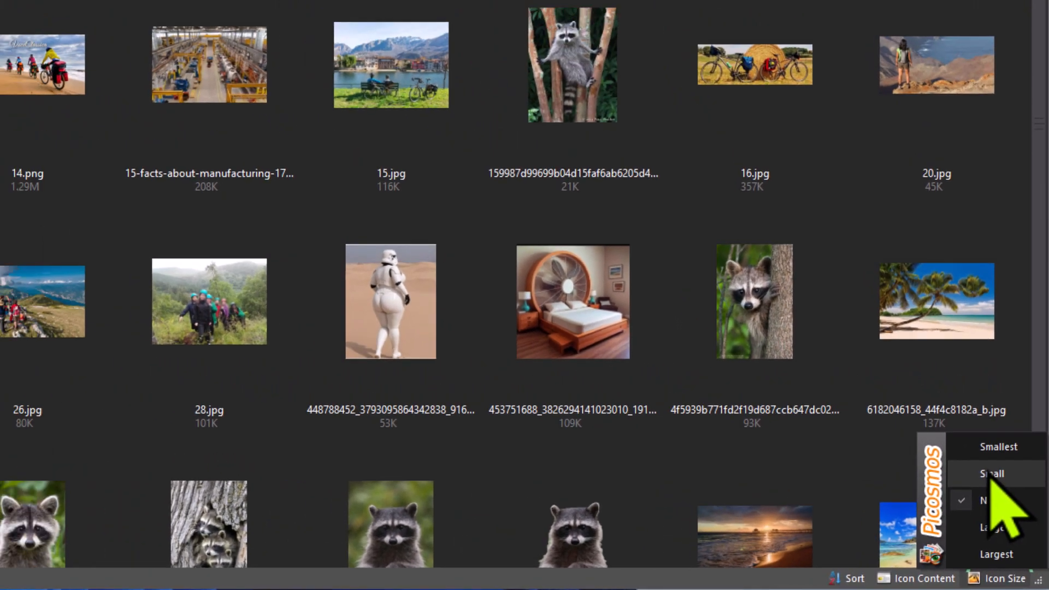
pyautogui.click(979, 451)
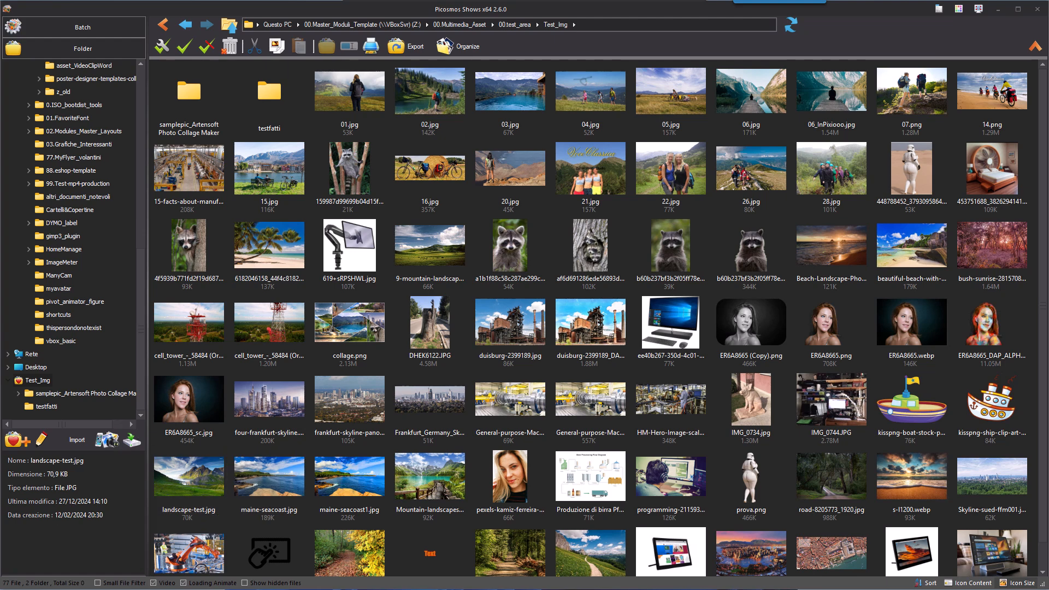
pyautogui.scroll(1, 71, 238)
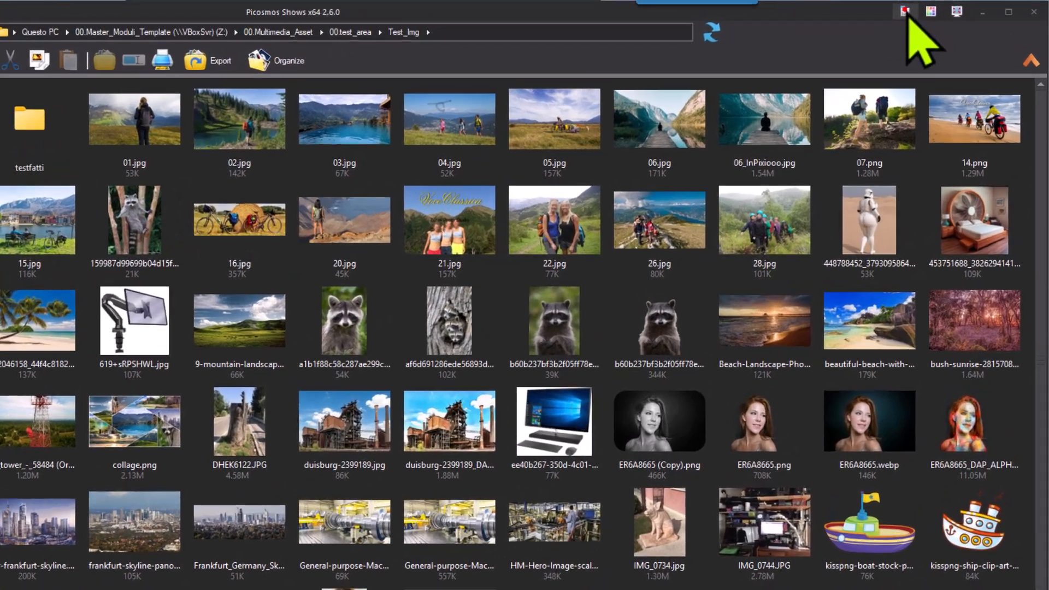
pyautogui.click(938, 9)
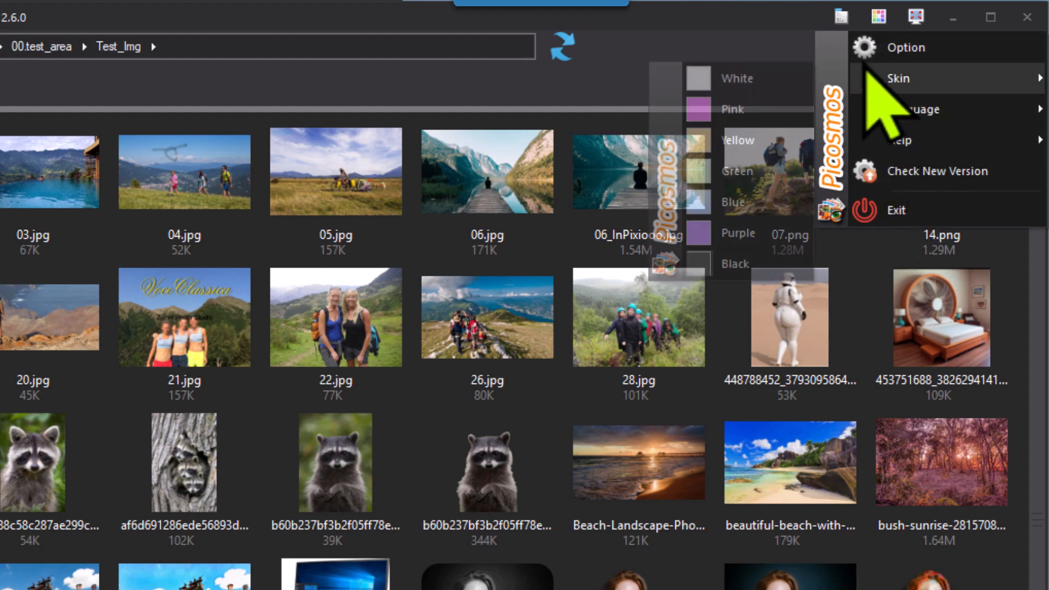
pyautogui.click(754, 54)
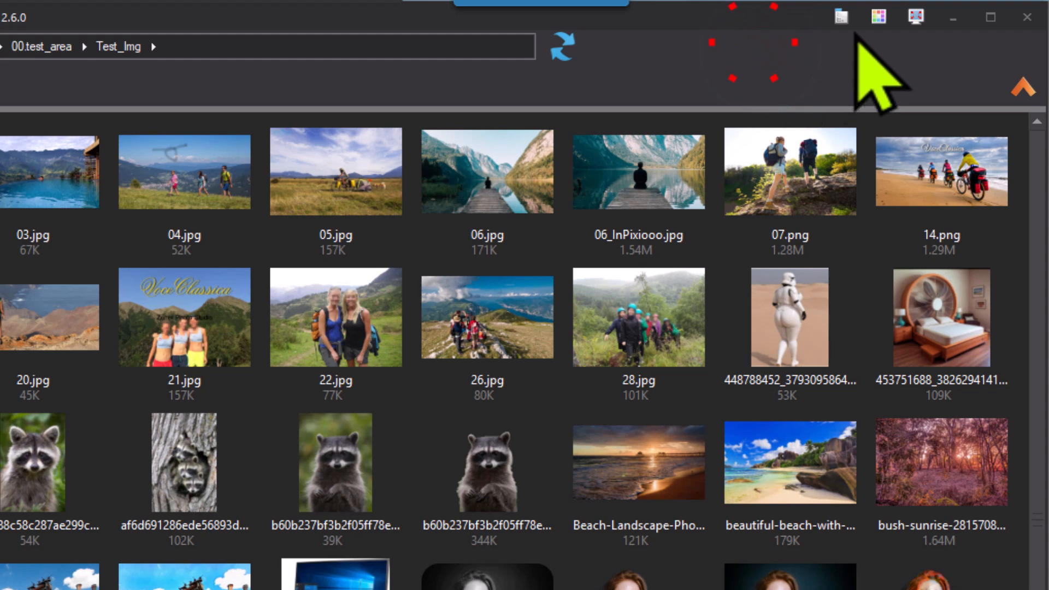
pyautogui.click(877, 16)
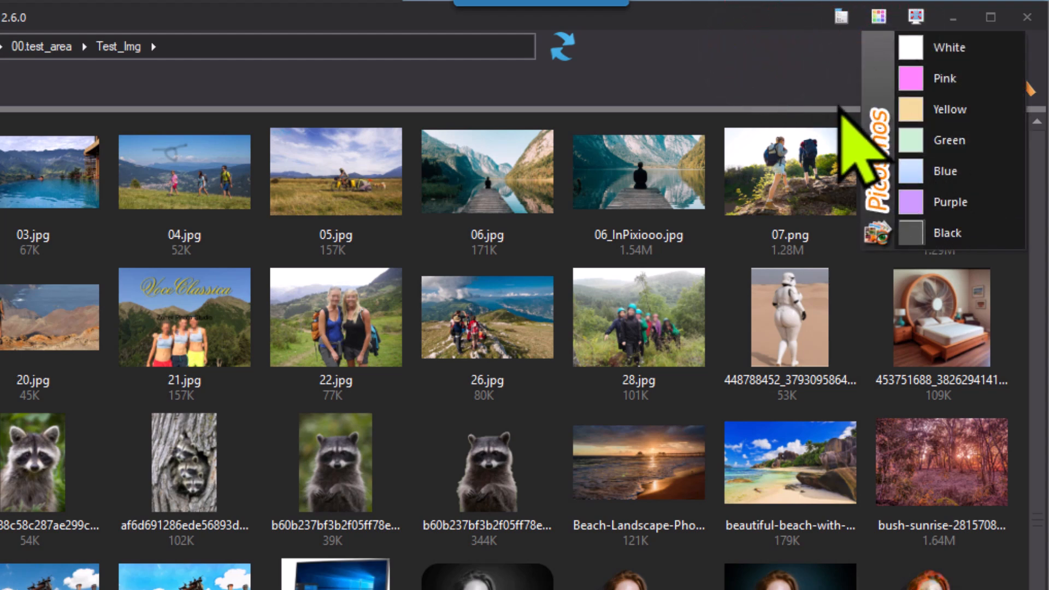
pyautogui.click(771, 65)
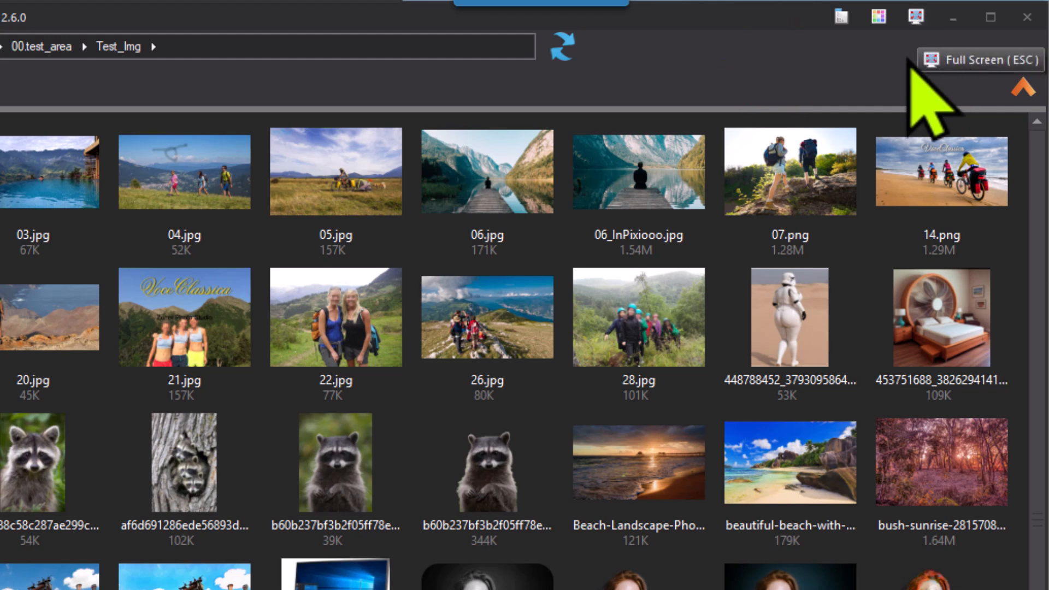
# Step: View the thumbnails in full screen and exit that mode, and collapse and restore the toolbar
pyautogui.click(916, 16)
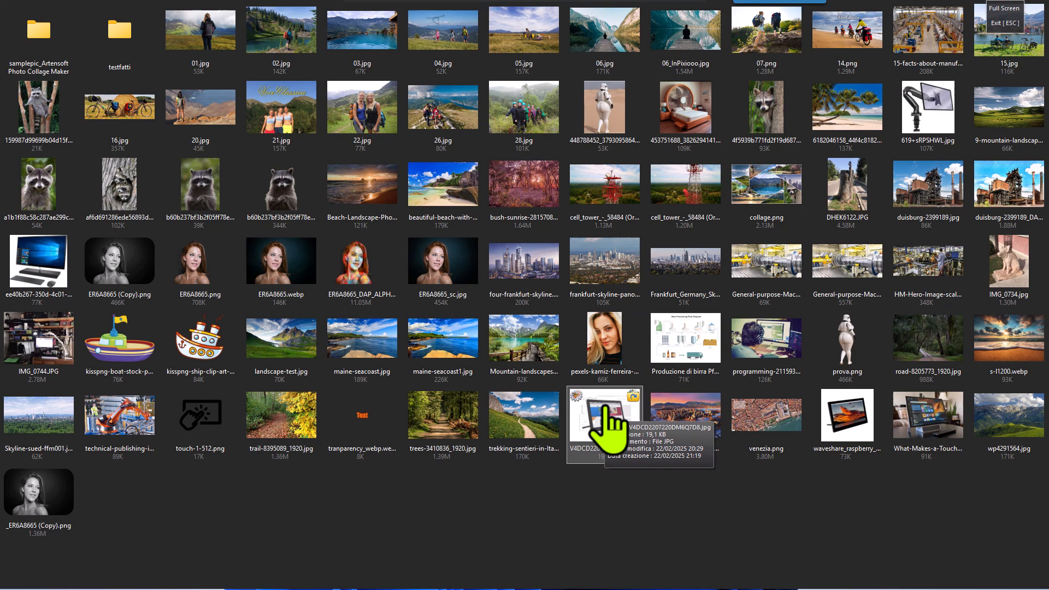
pyautogui.press('Escape')
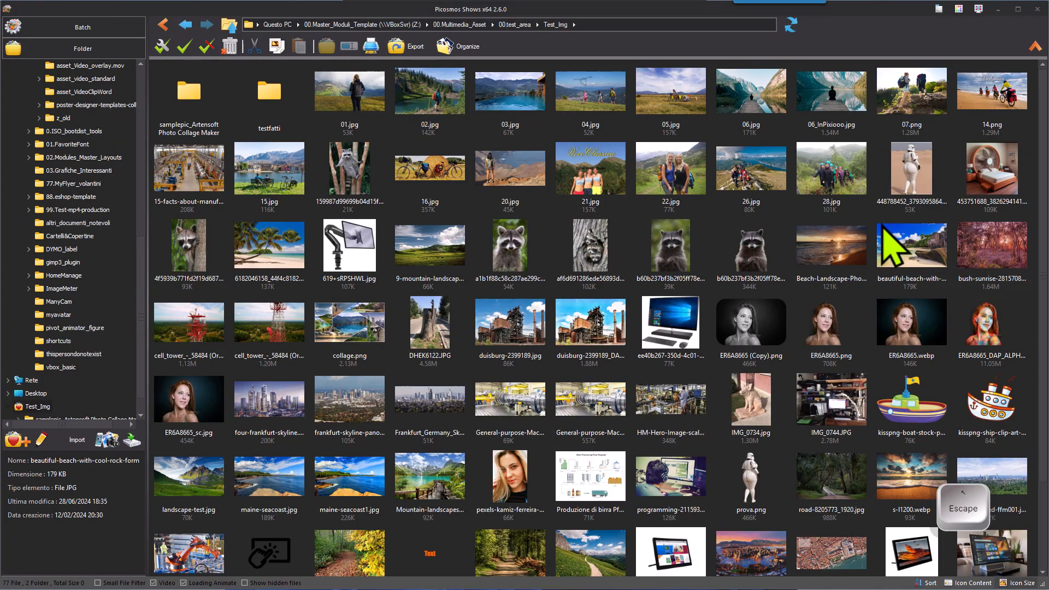
pyautogui.click(1039, 48)
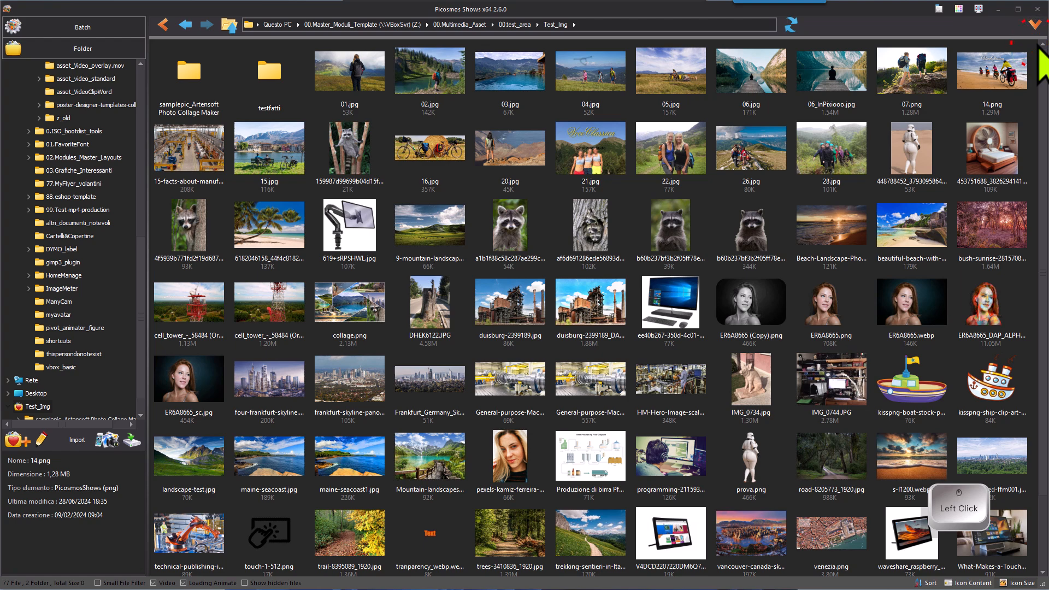
pyautogui.click(1039, 30)
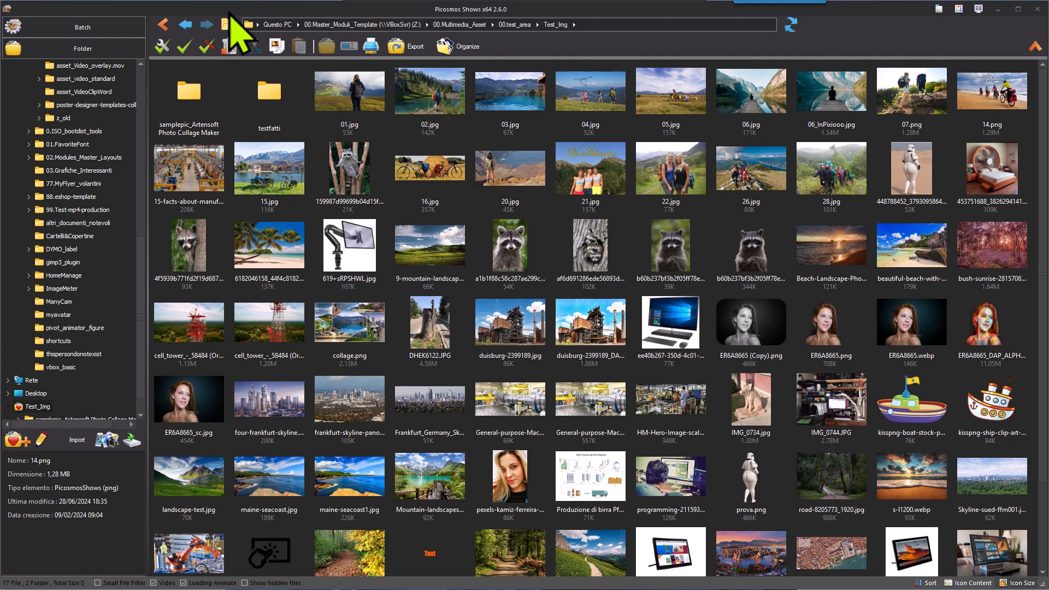
# Step: Hide the directory tree to widen the thumbnail area and show it again, toggling it twice
pyautogui.click(163, 24)
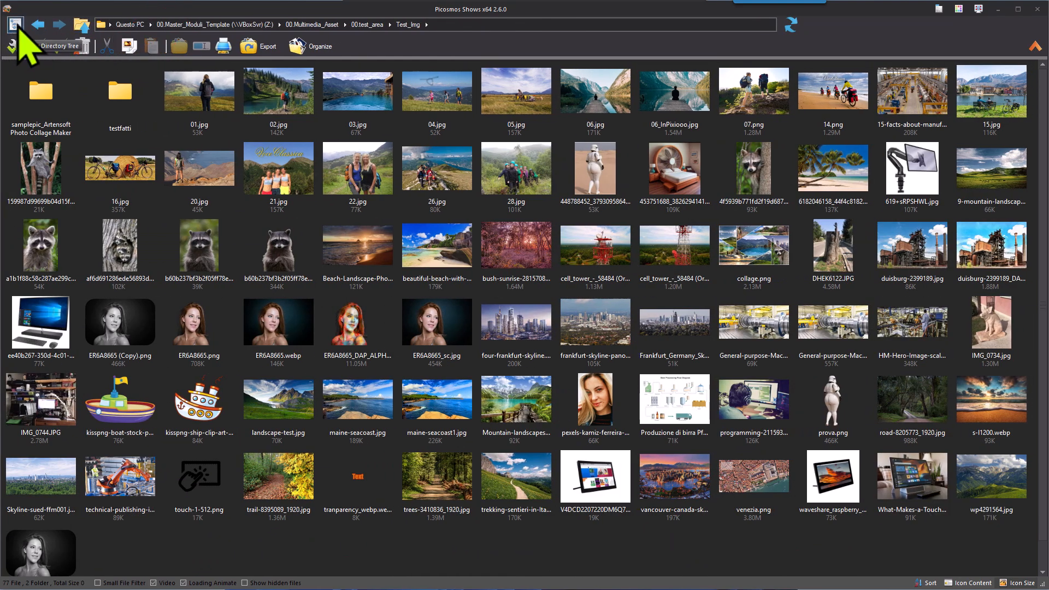
pyautogui.click(15, 25)
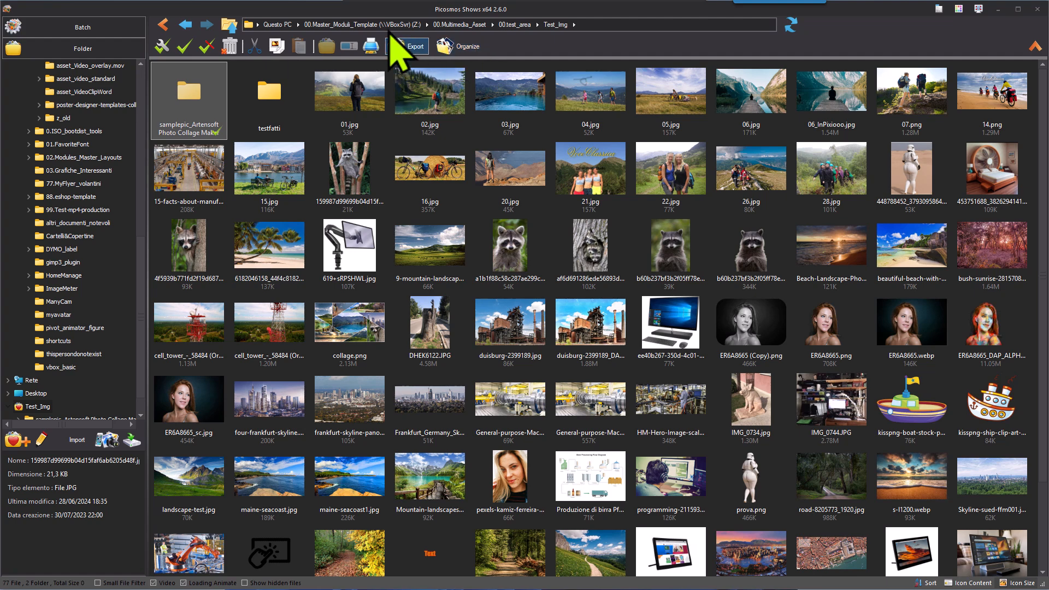
pyautogui.click(165, 30)
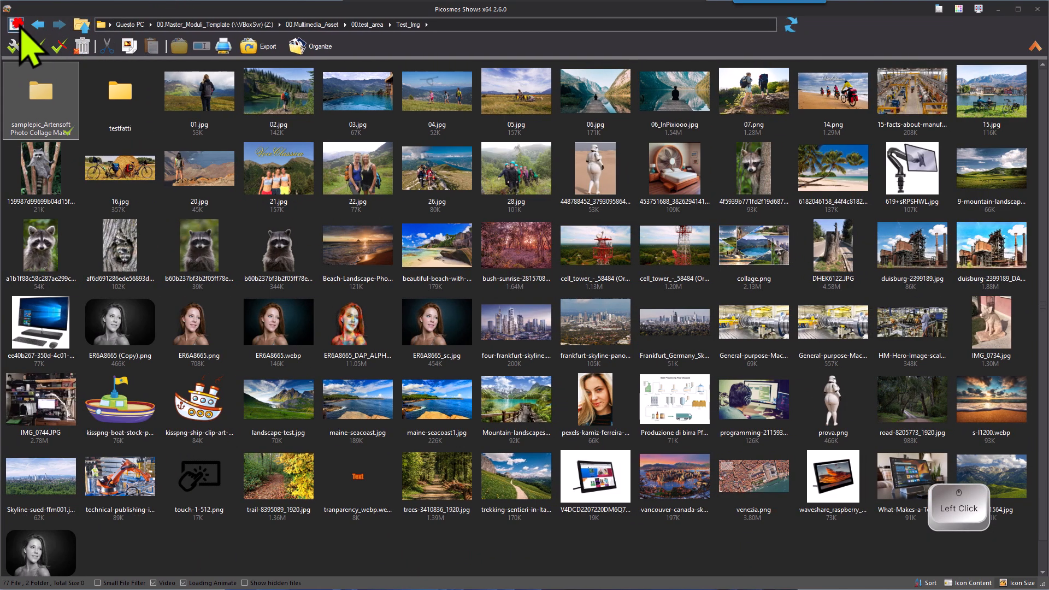
pyautogui.click(18, 25)
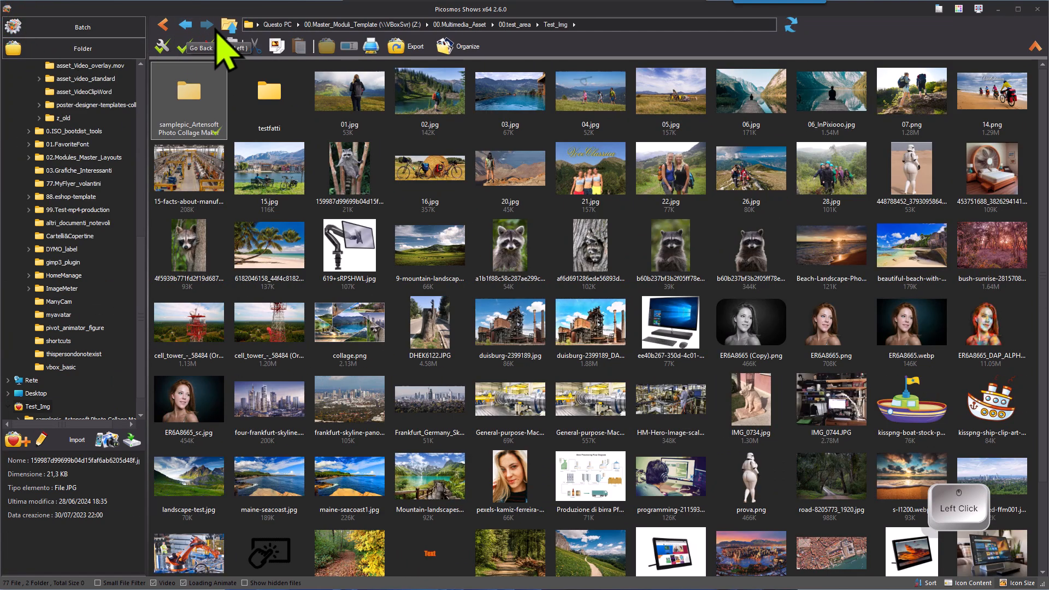
# Step: Check the Condition Select options without applying them, and select all the image files in the Test_Img folder
pyautogui.click(162, 47)
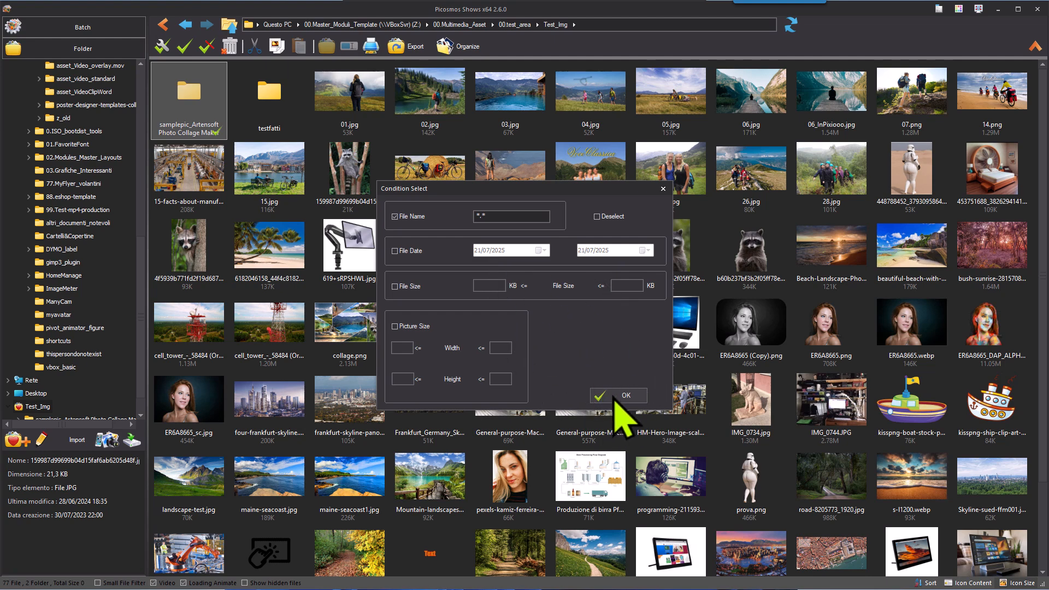
pyautogui.click(663, 189)
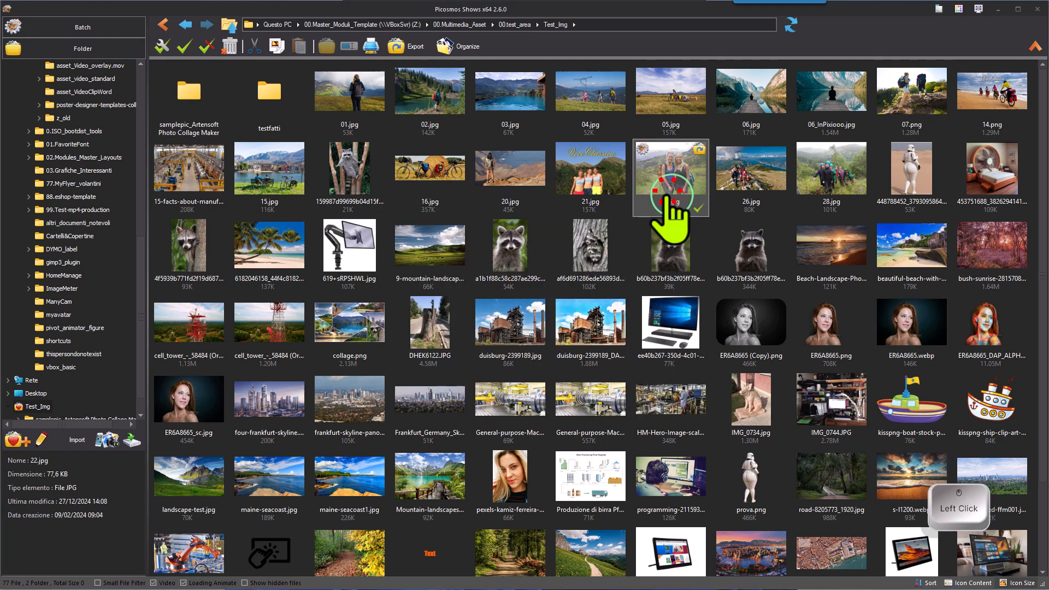
pyautogui.click(380, 137)
pyautogui.click(187, 53)
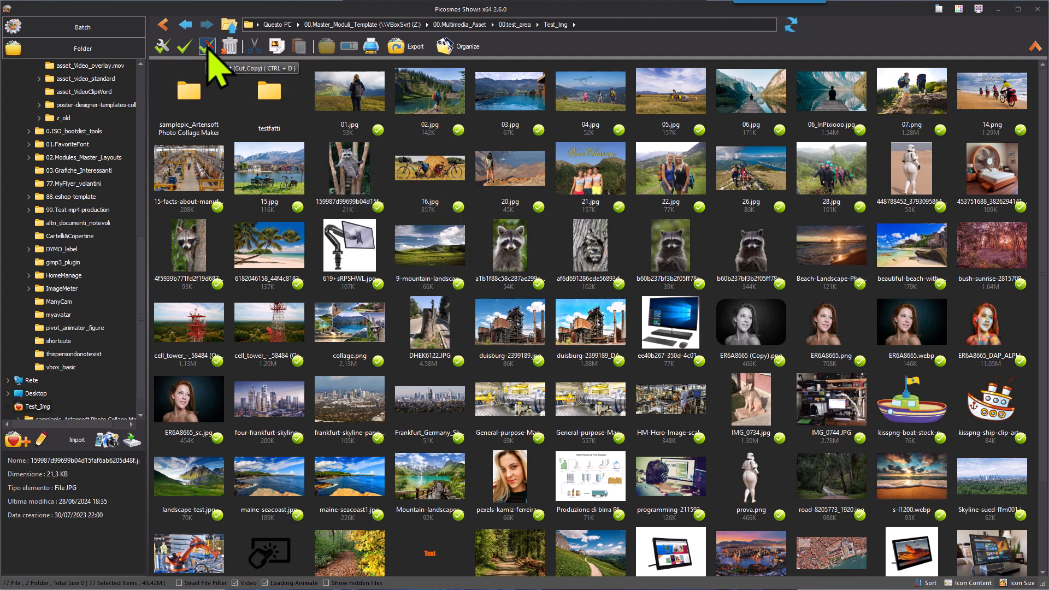
# Step: Deselect all the files in the Test_Img folder and select only 01.jpg
pyautogui.click(208, 48)
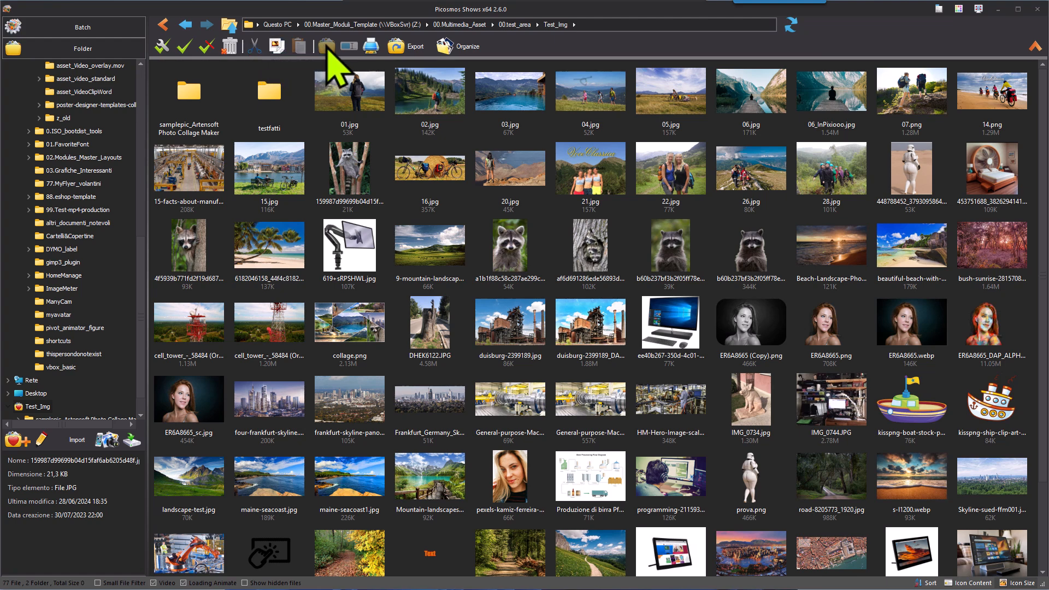
pyautogui.click(346, 99)
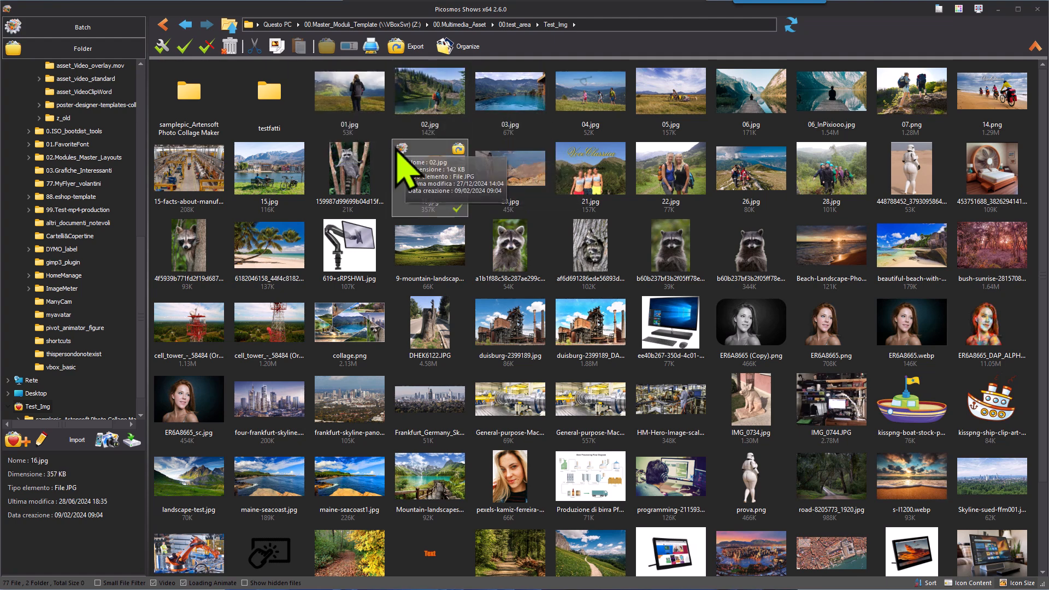
pyautogui.click(348, 185)
pyautogui.click(377, 126)
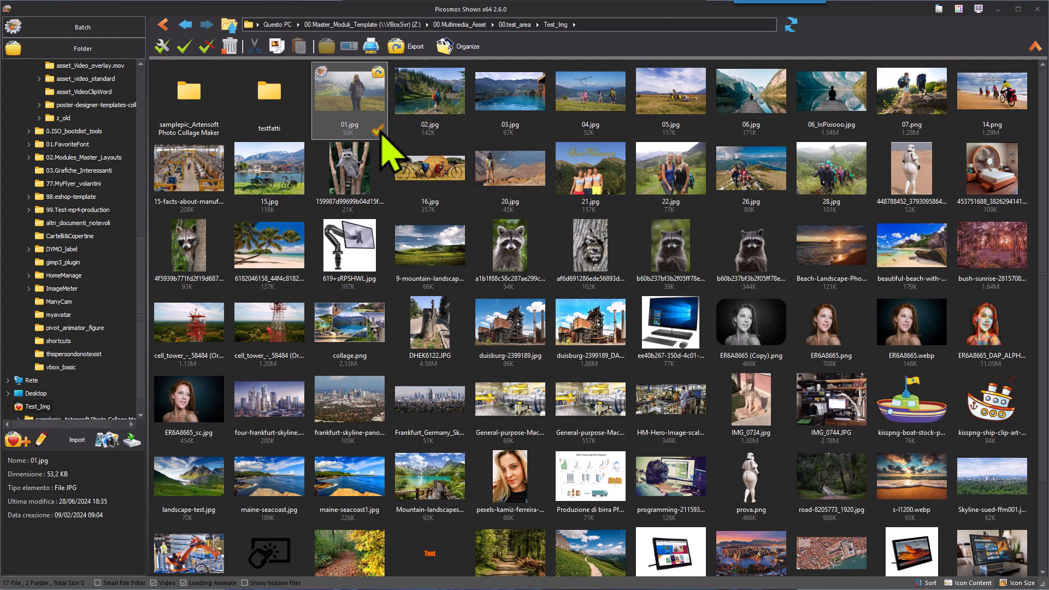
pyautogui.click(378, 130)
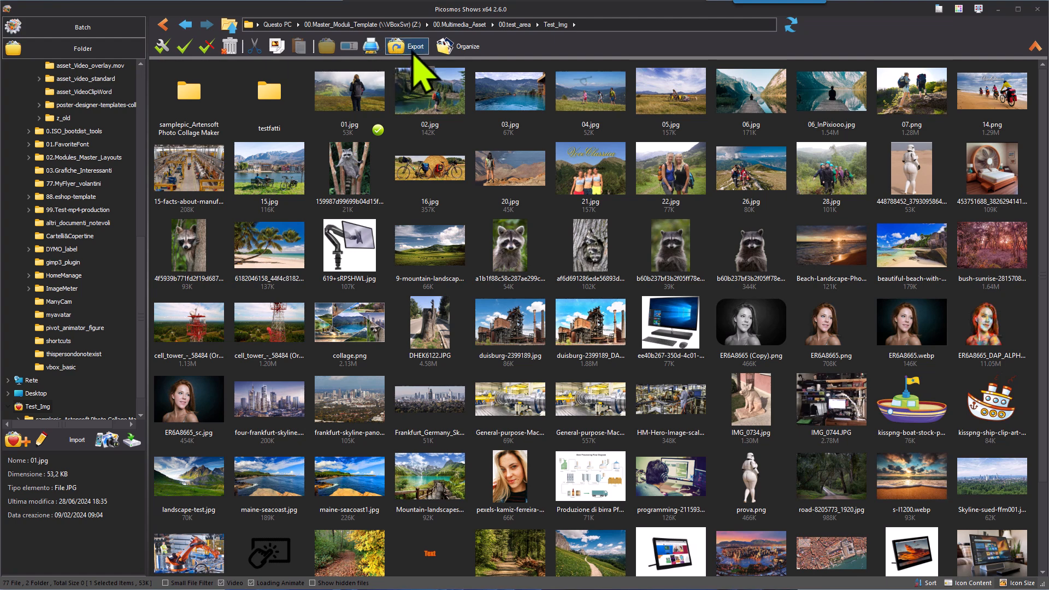
# Step: Check the Organize methods Date, Location and Resolution and the Copy and Move options, without organizing any files
pyautogui.click(467, 51)
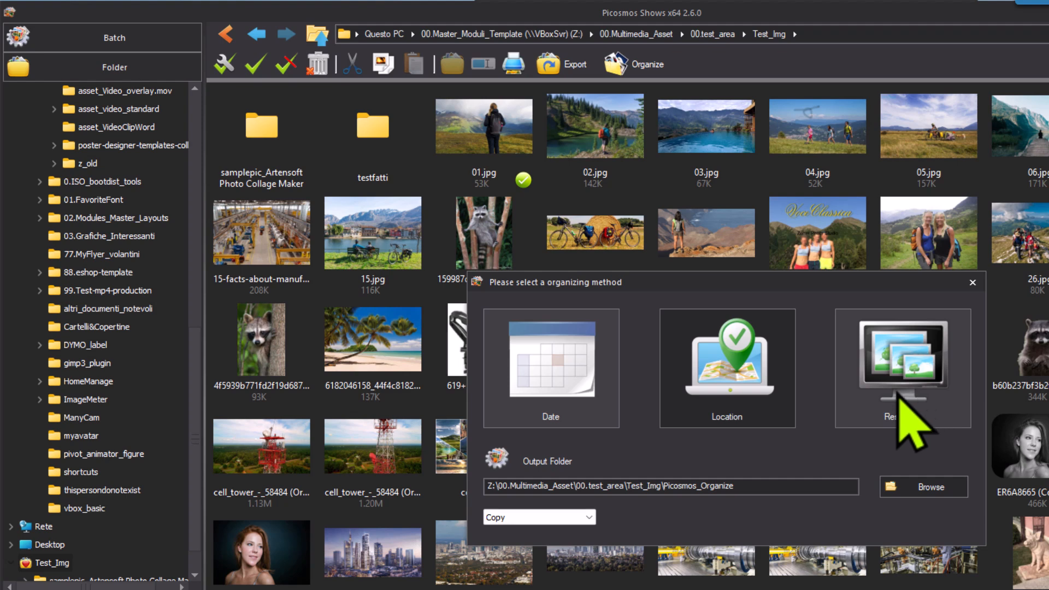
pyautogui.click(590, 517)
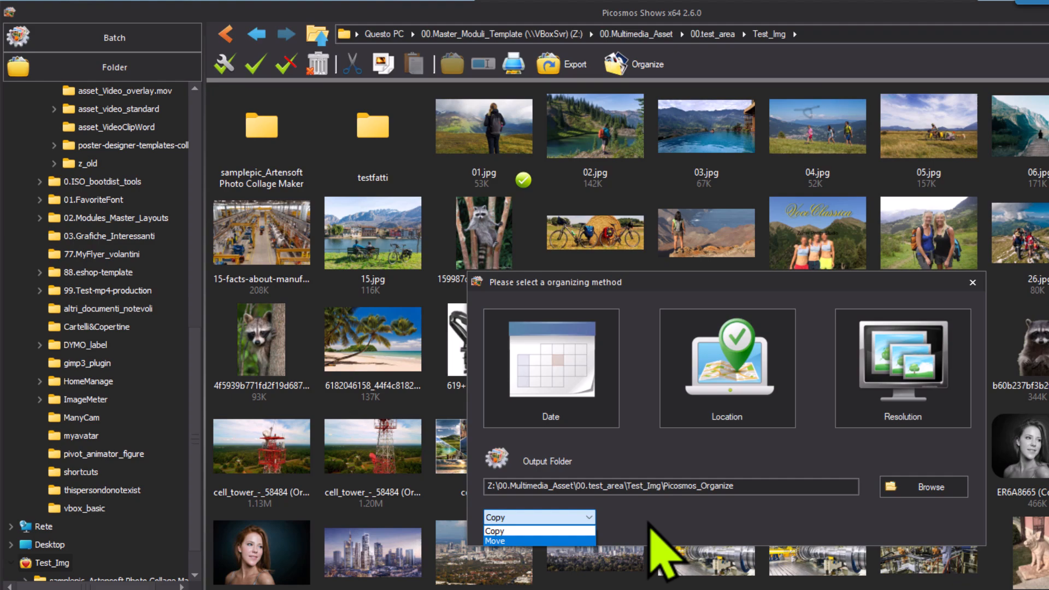
pyautogui.click(653, 549)
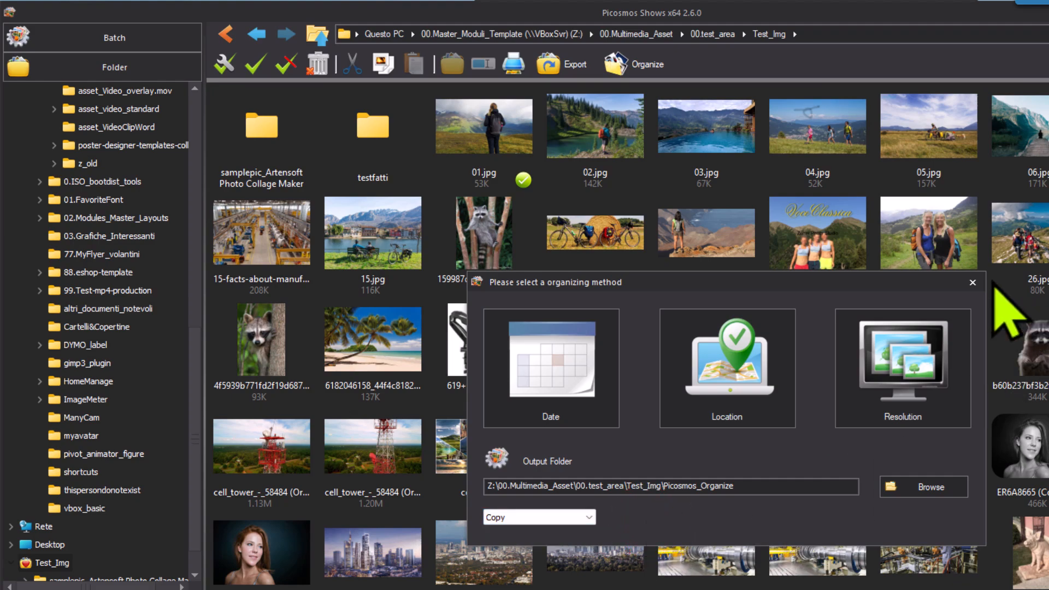
pyautogui.click(972, 282)
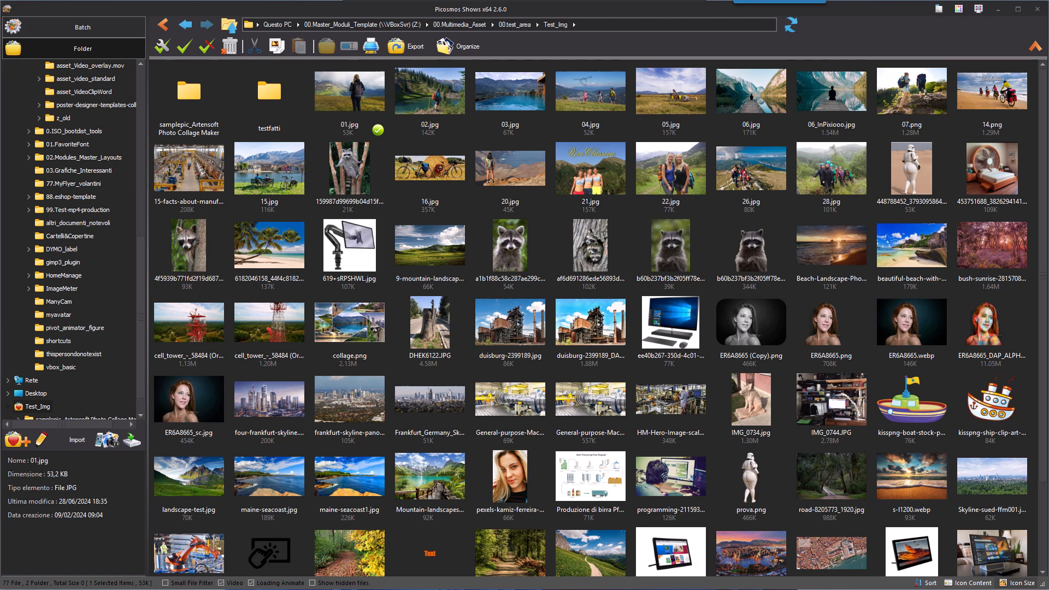
# Step: Add 20.jpg to the selection, open it in the Editor and close the Editor
pyautogui.click(509, 169)
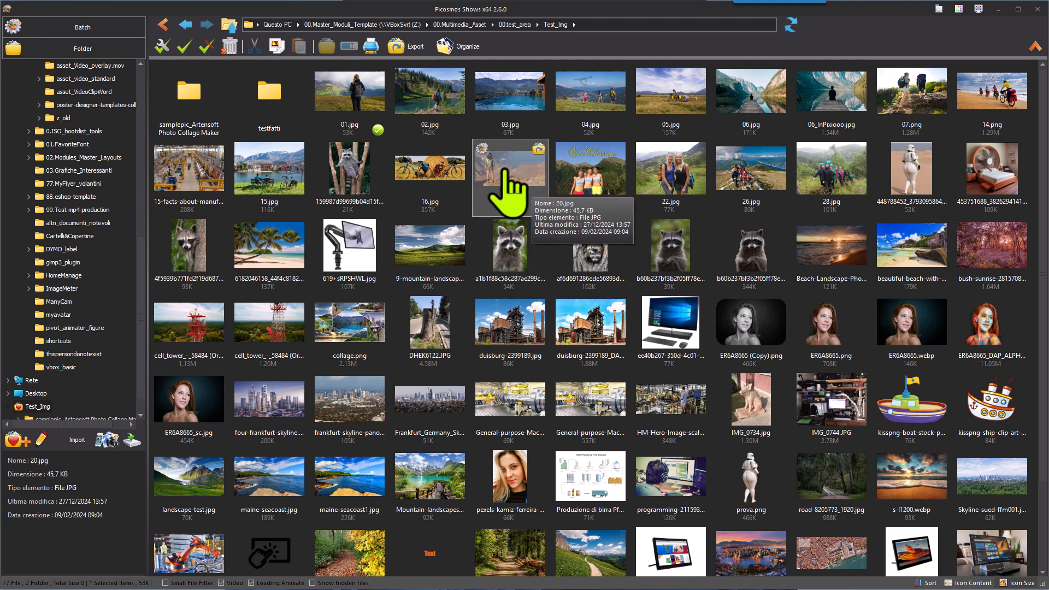
pyautogui.click(539, 207)
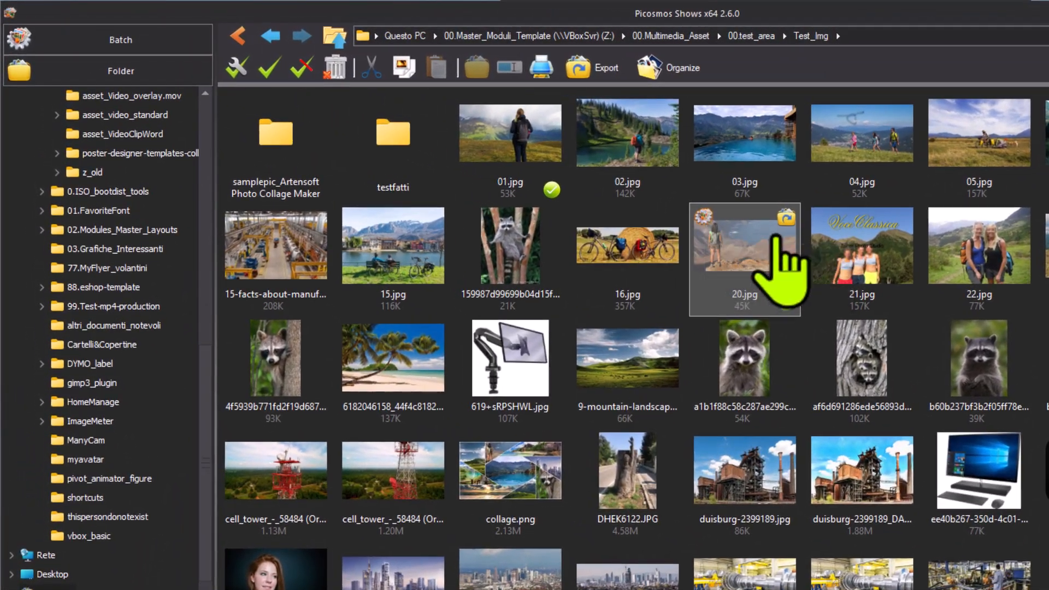
pyautogui.click(705, 218)
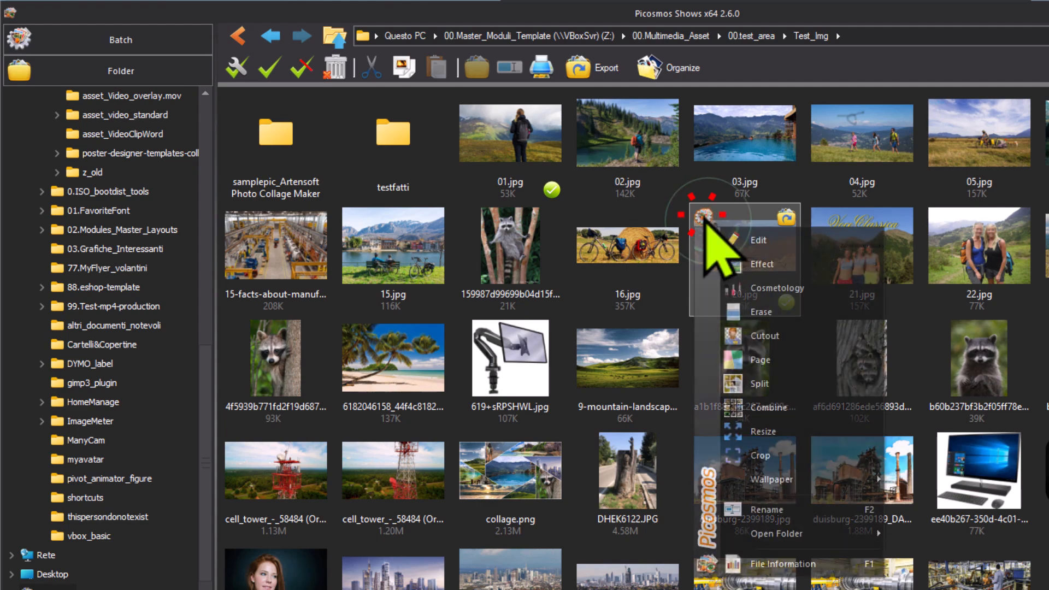
pyautogui.click(767, 238)
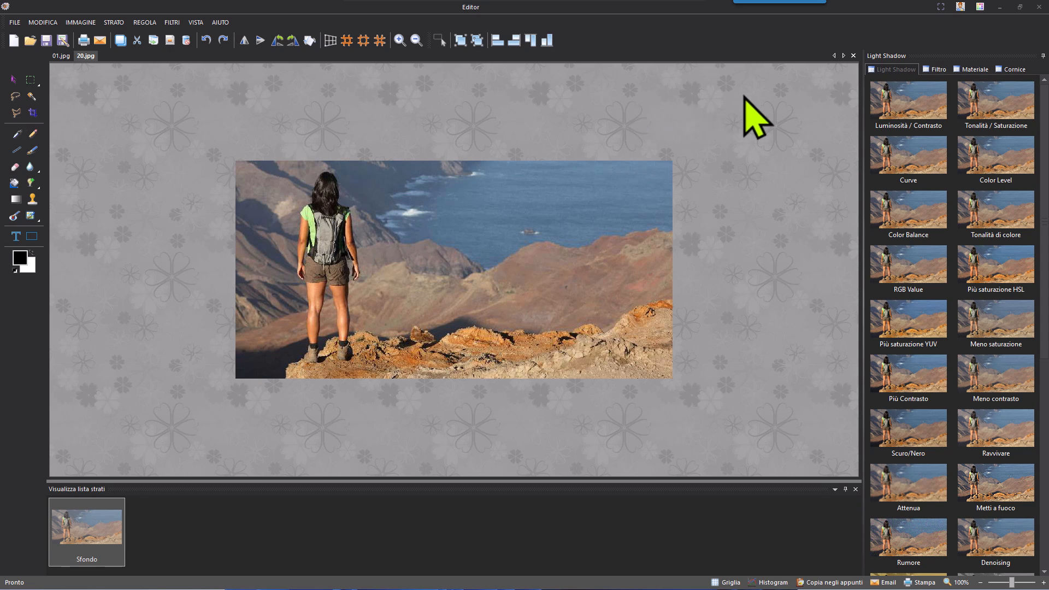
pyautogui.click(1041, 11)
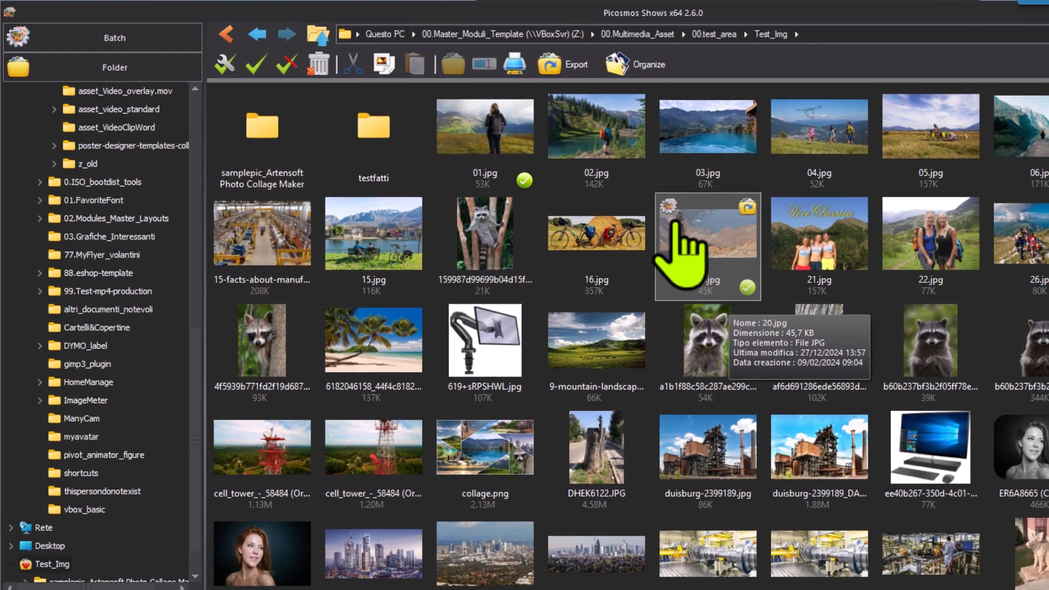
# Step: Review the actions available for 20.jpg, including Crop, Wallpaper, Rename, Open Folder and File Information
pyautogui.rightClick(676, 213)
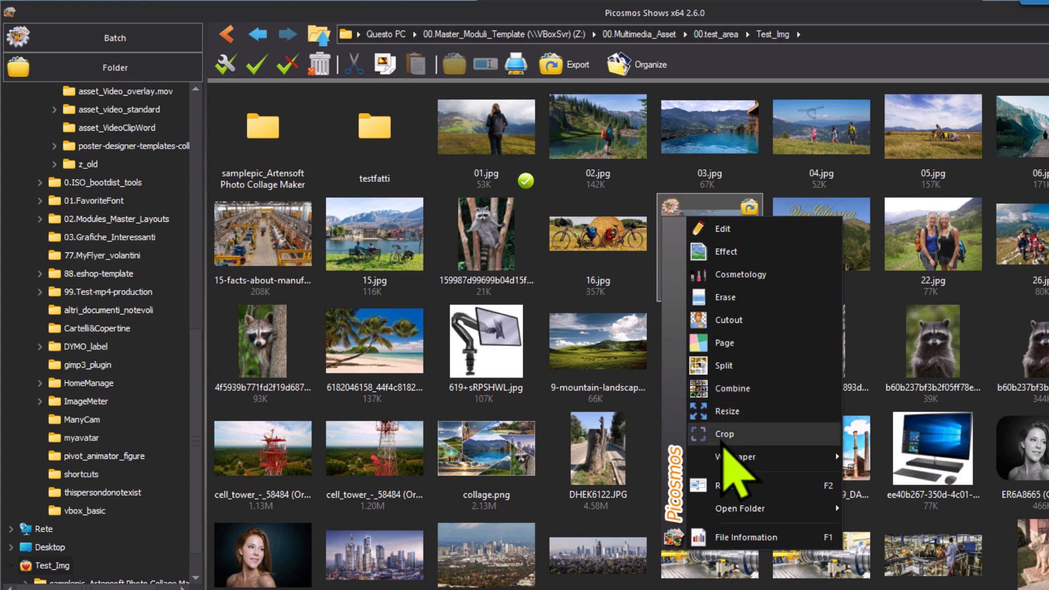
pyautogui.moveTo(758, 460)
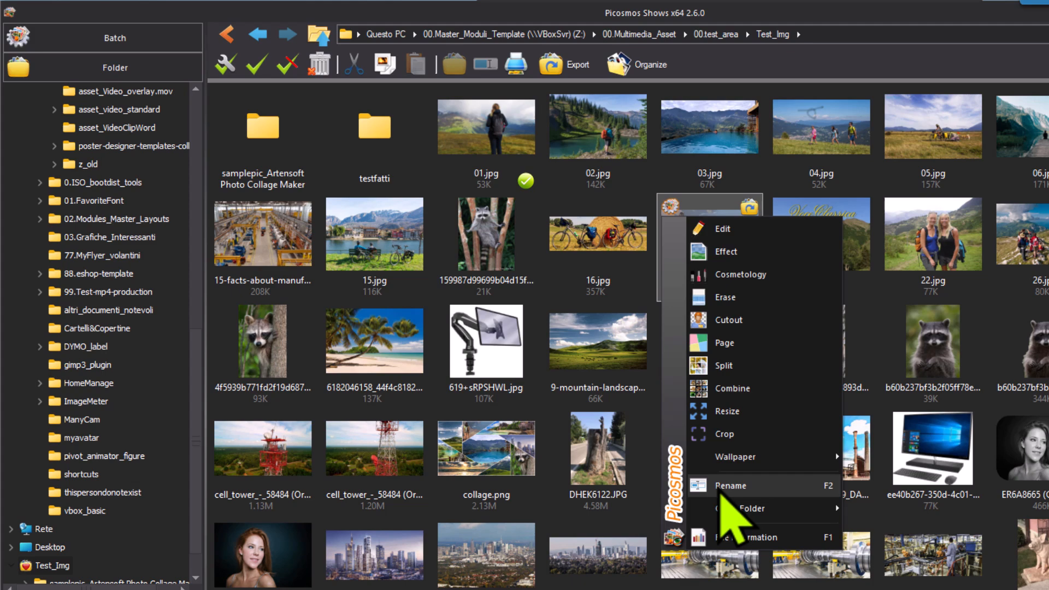
pyautogui.moveTo(728, 512)
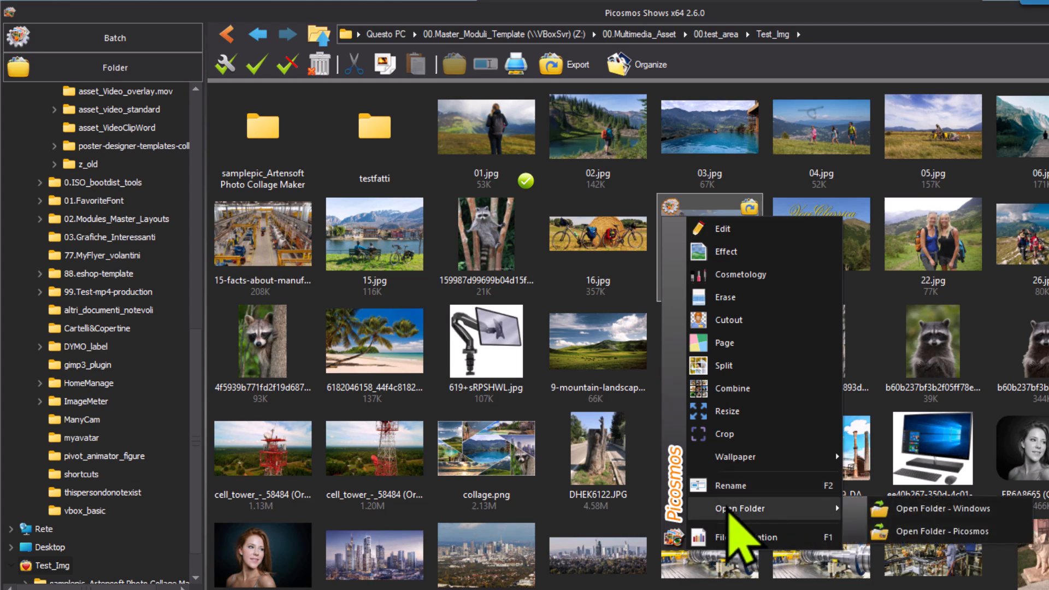
pyautogui.click(729, 537)
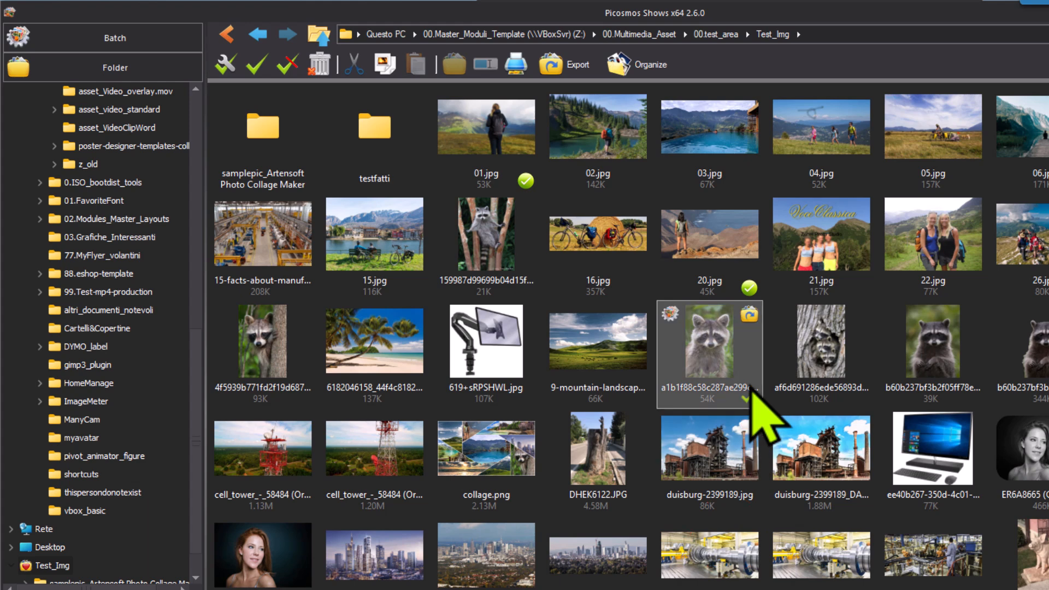
# Step: Review the Copy to and Move to export options for 20.jpg and copy its file name
pyautogui.moveTo(756, 383)
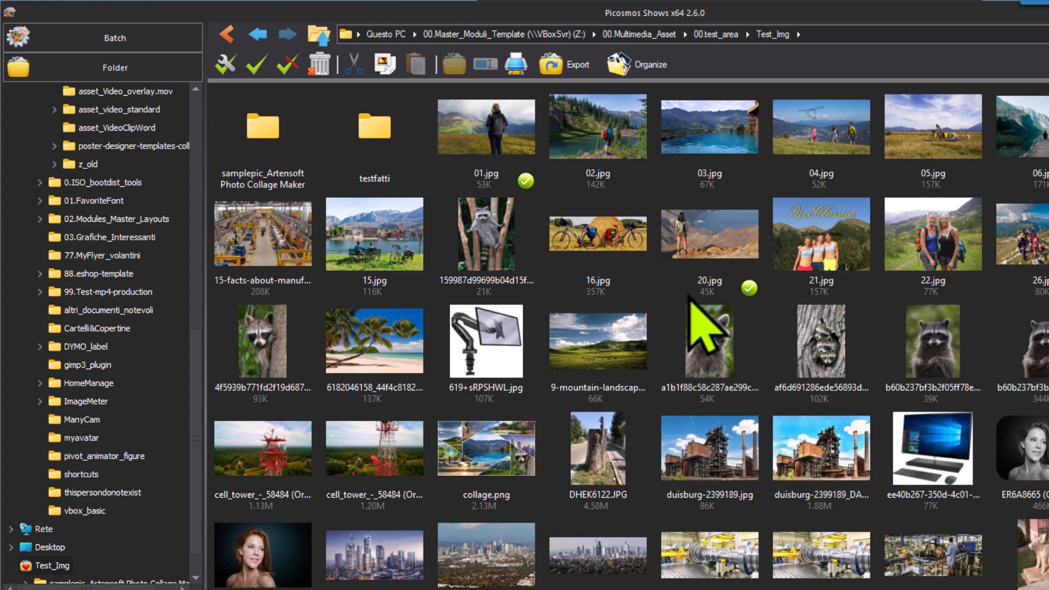
pyautogui.moveTo(749, 211)
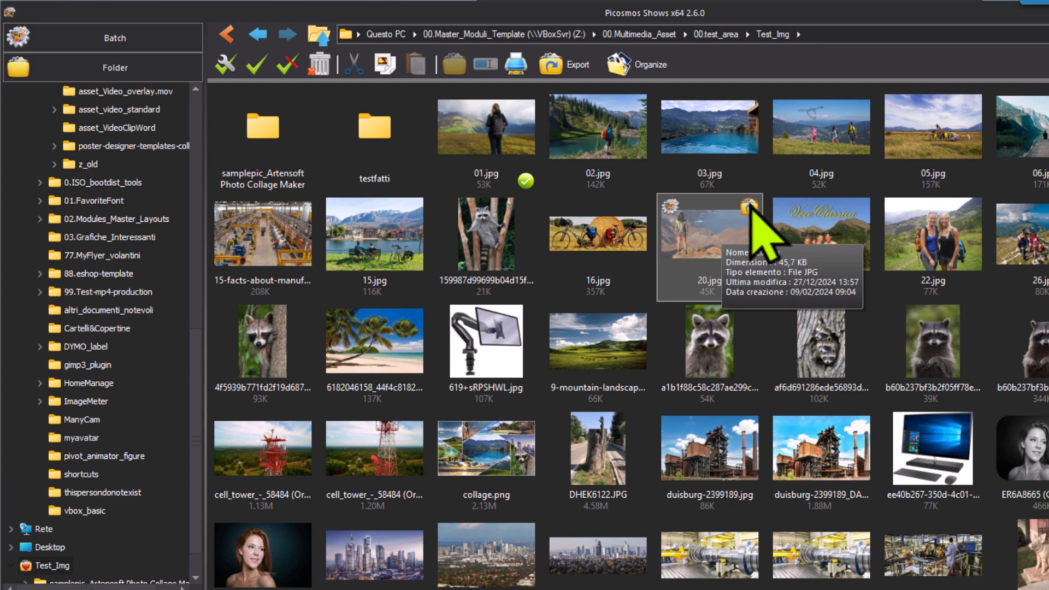
pyautogui.click(750, 208)
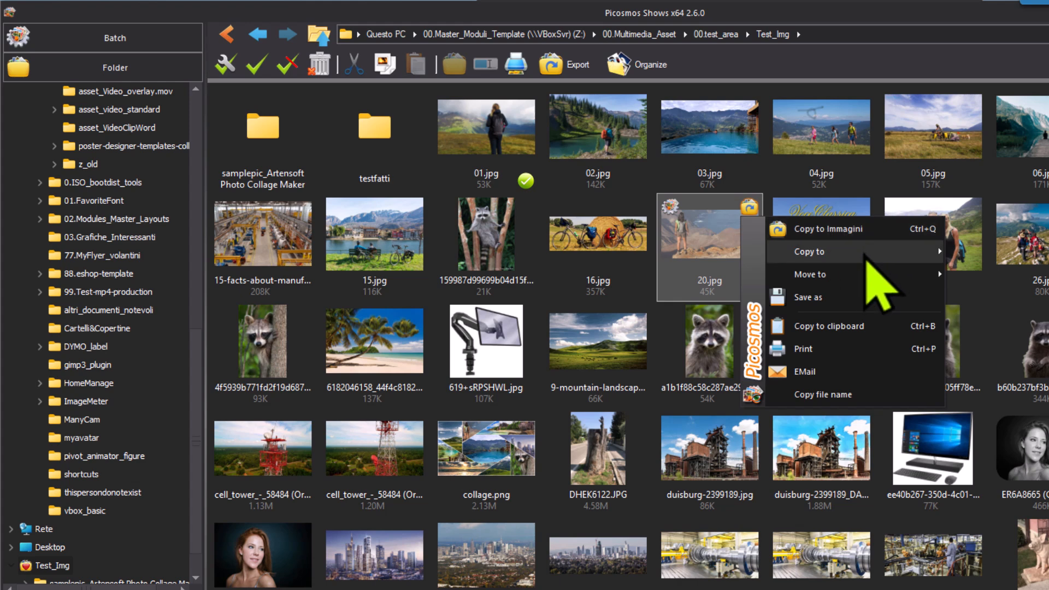
pyautogui.moveTo(869, 254)
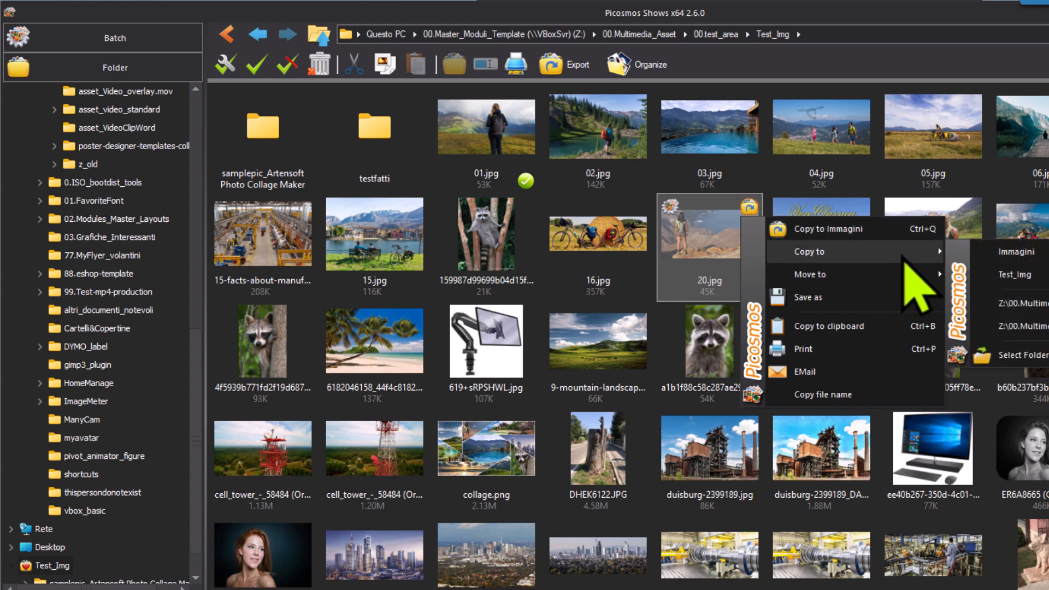
pyautogui.moveTo(874, 273)
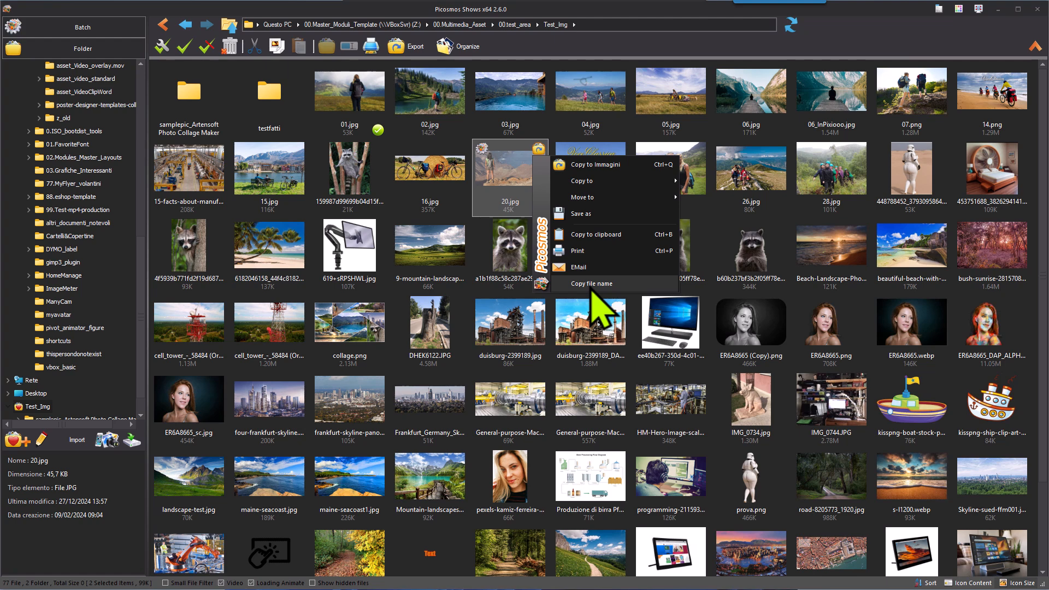
pyautogui.click(591, 283)
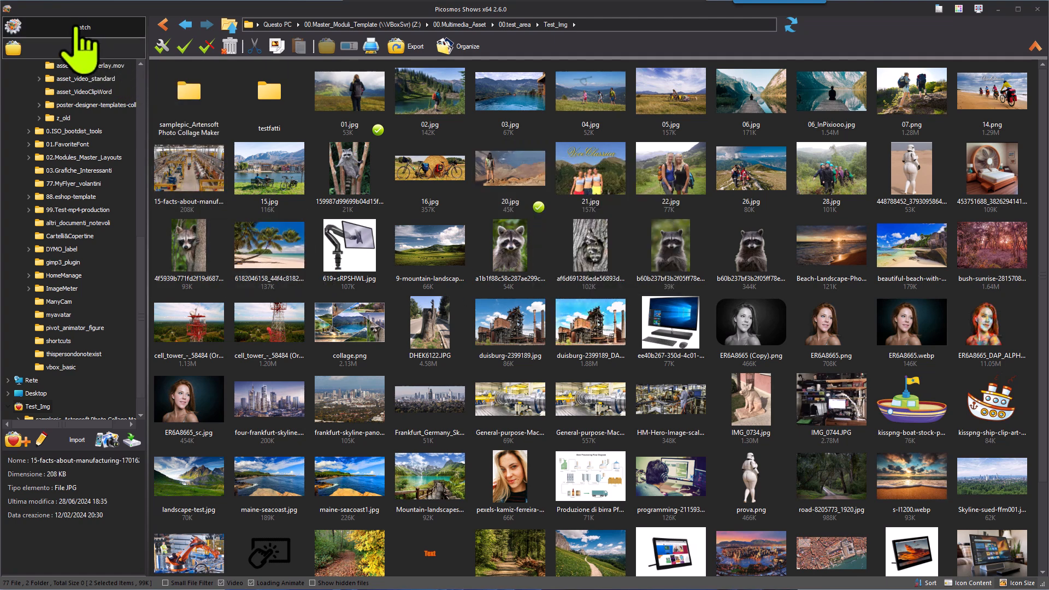
# Step: Display the batch tools and check the batch Organize methods without running any of them
pyautogui.click(99, 33)
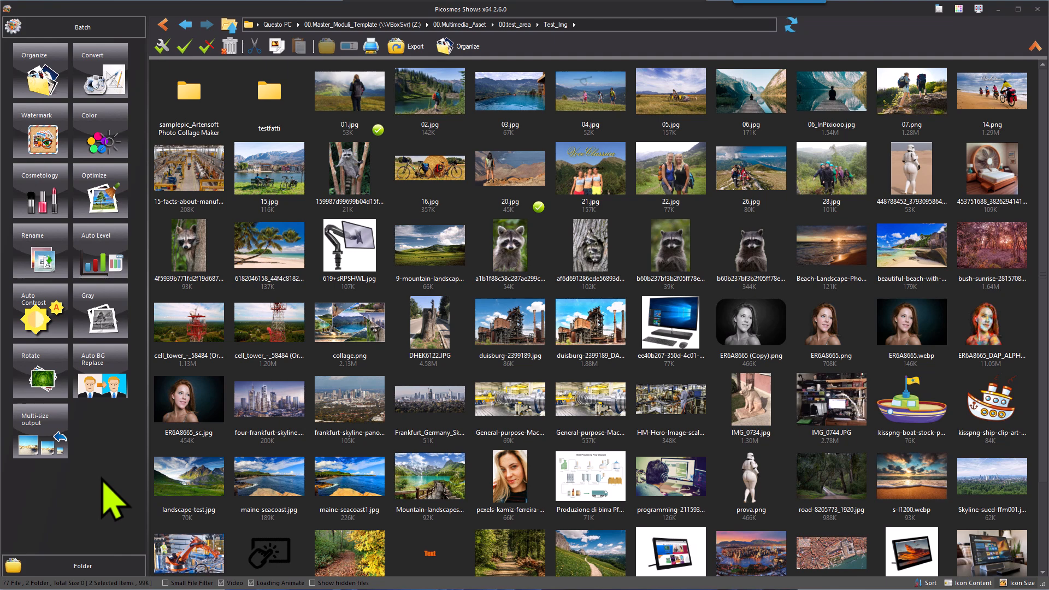
pyautogui.click(45, 74)
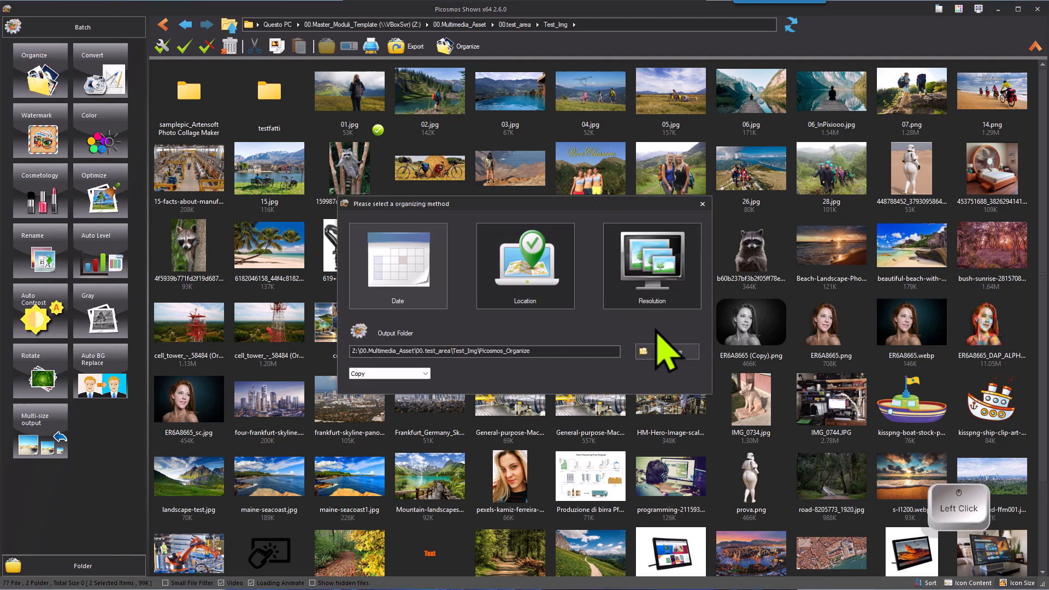
pyautogui.click(704, 205)
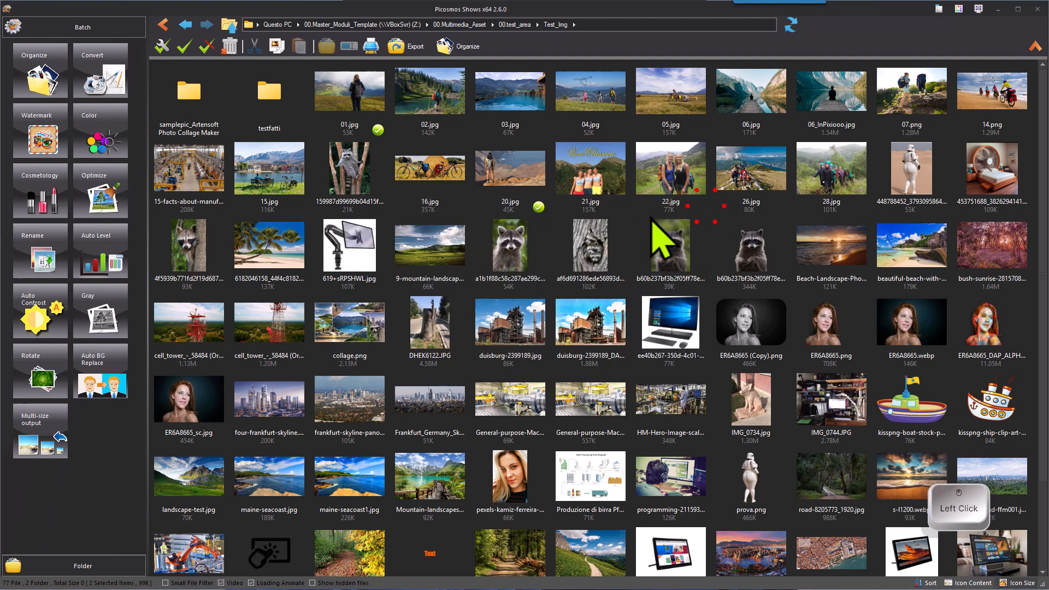
# Step: Add 21.jpg, 22.jpg and 26.jpg to the selection, and look at the Organize options for the selected files without applying them
pyautogui.click(619, 207)
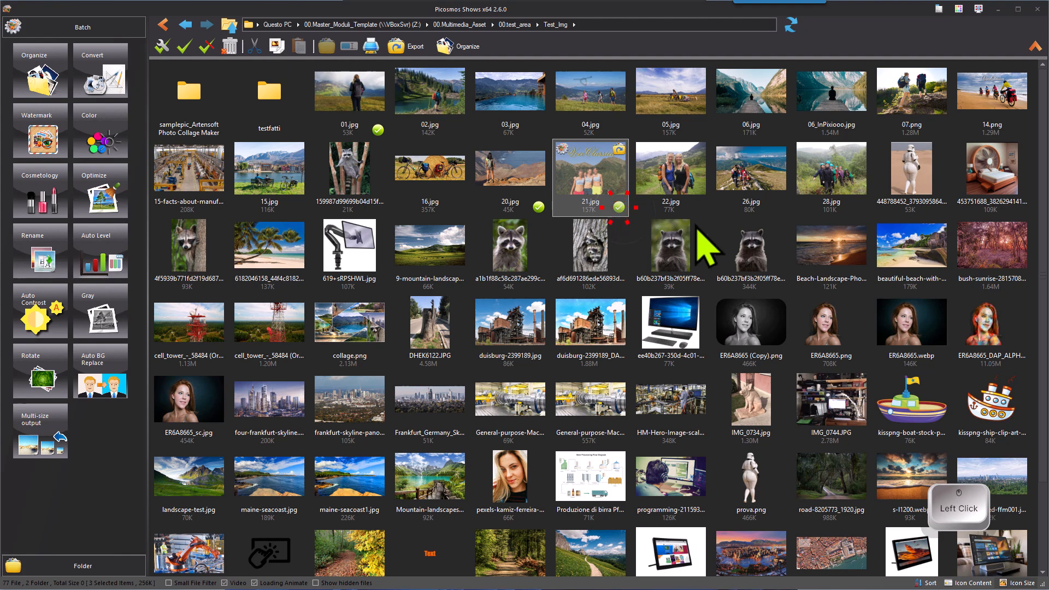
pyautogui.click(699, 207)
pyautogui.click(781, 207)
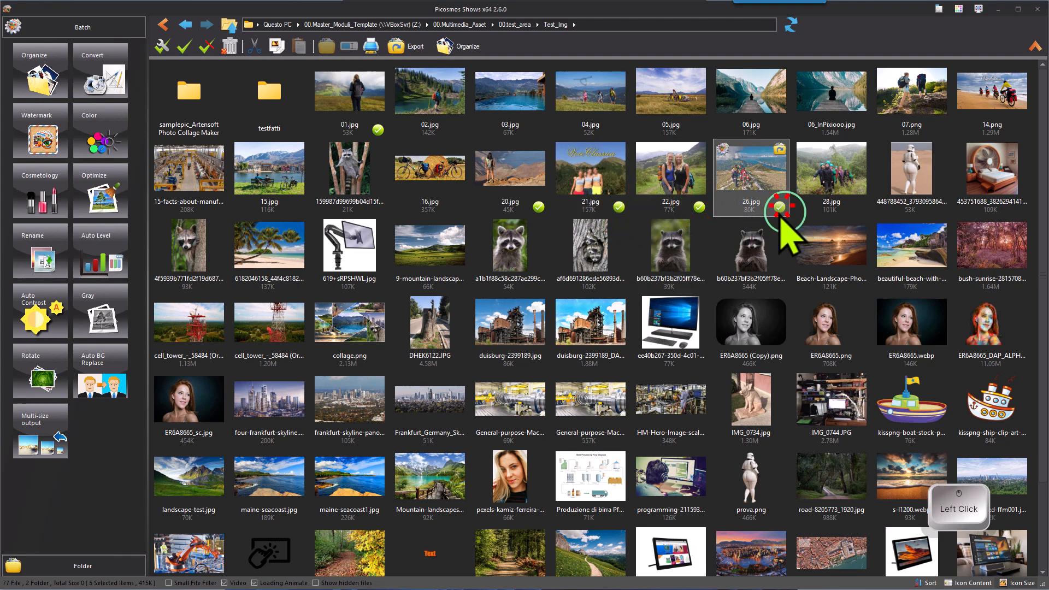
pyautogui.click(37, 74)
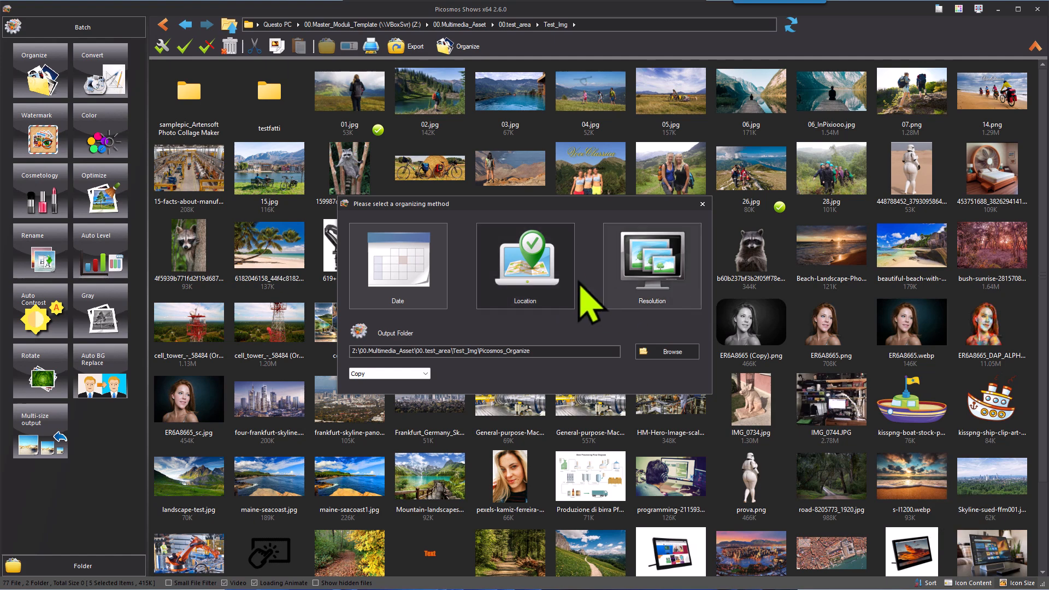
pyautogui.click(703, 204)
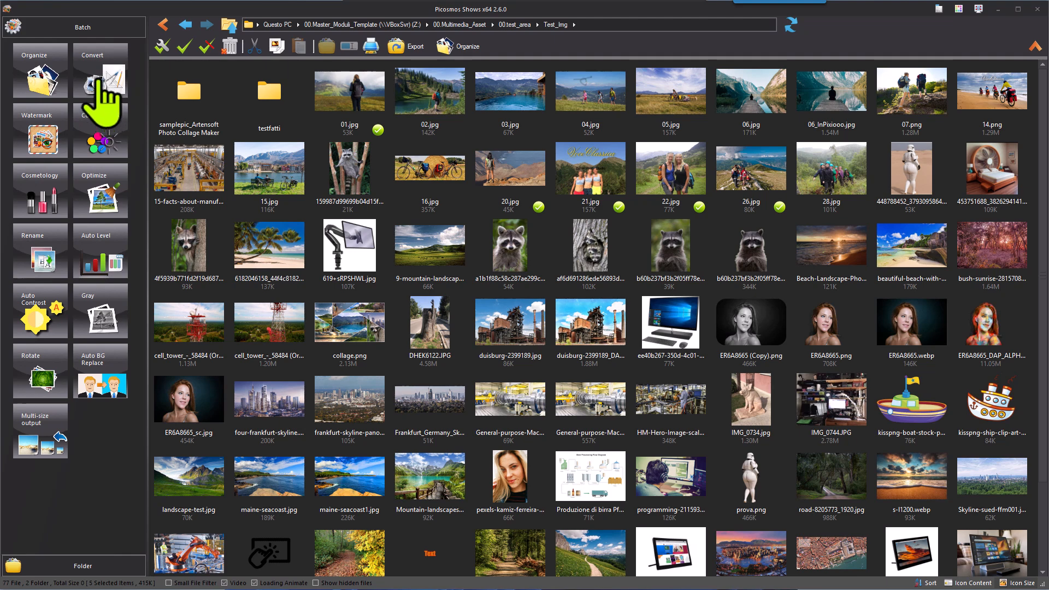
# Step: Check the file types offered by the batch Convert tool and cancel the conversion
pyautogui.click(102, 97)
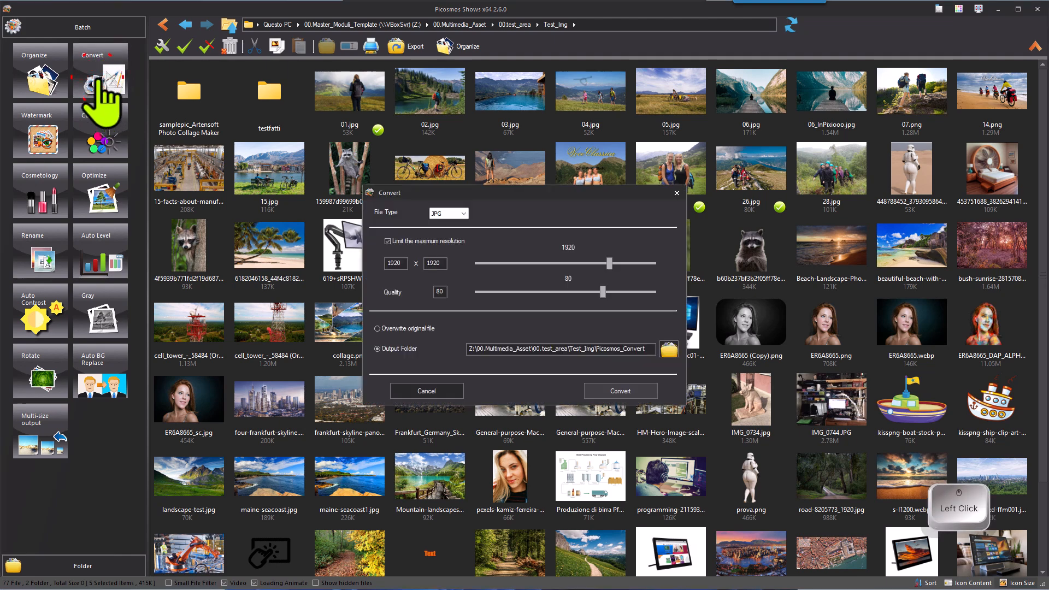
pyautogui.click(462, 213)
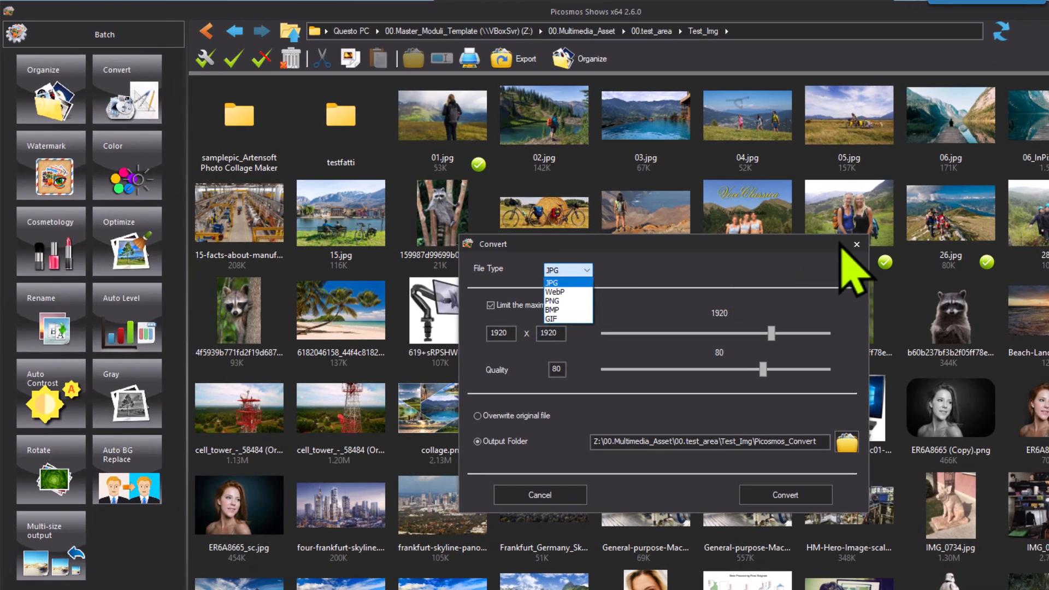
pyautogui.click(558, 489)
pyautogui.click(531, 496)
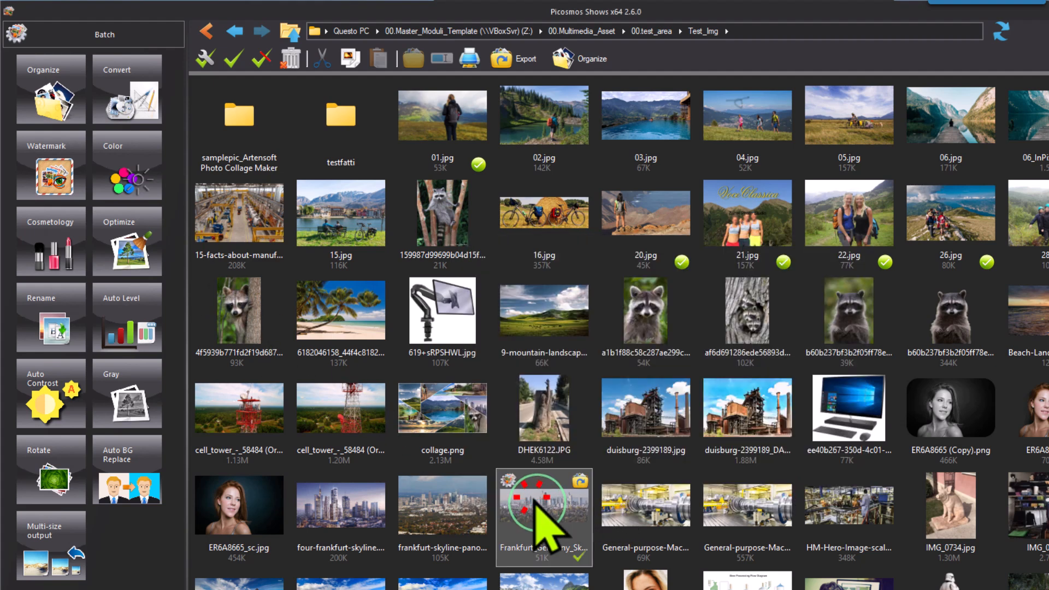
# Step: Check the batch Watermark tool and the batch Color adjustments without applying them to the selected files
pyautogui.click(65, 179)
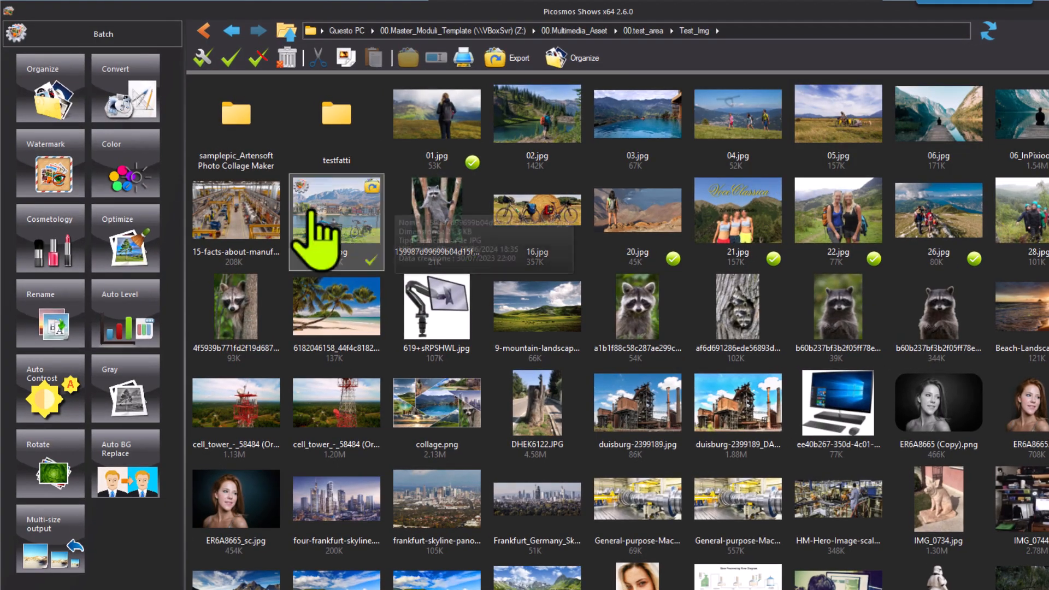
pyautogui.click(123, 168)
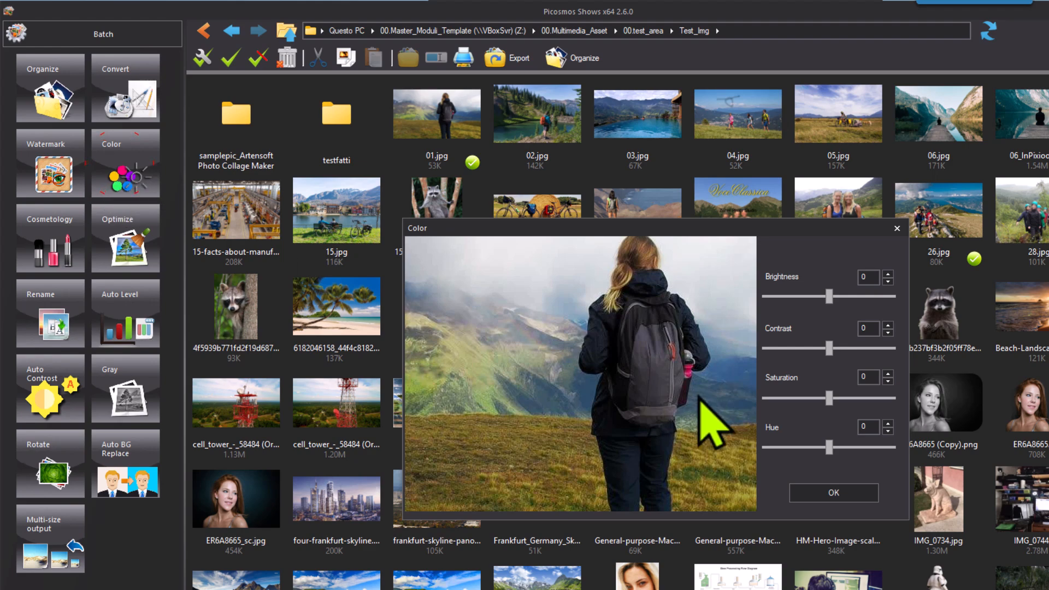
pyautogui.click(897, 229)
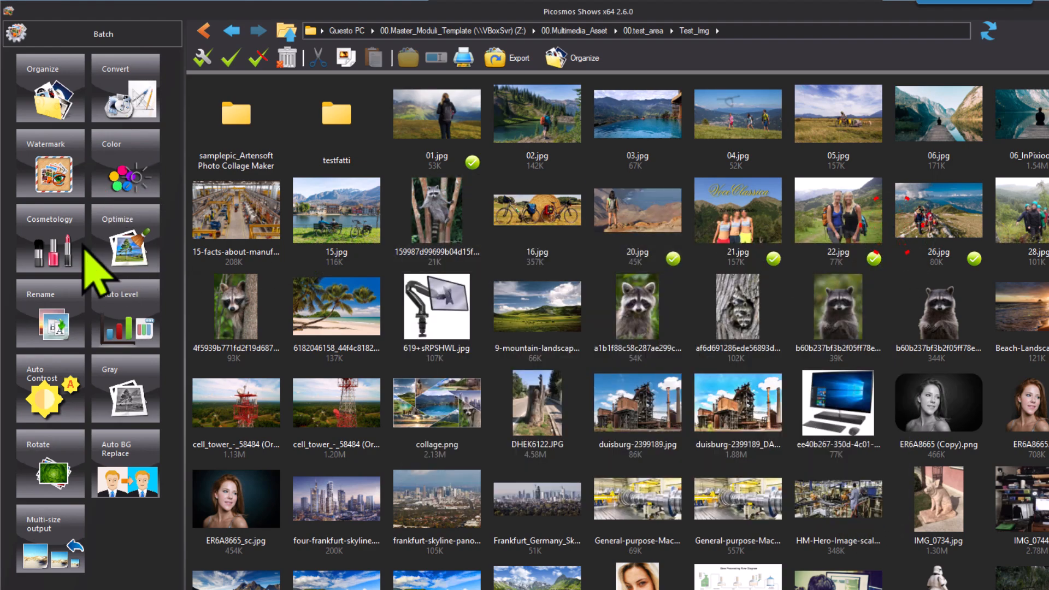
# Step: Review the batch Cosmetology options and the batch Optimize settings, closing each without applying anything
pyautogui.click(55, 243)
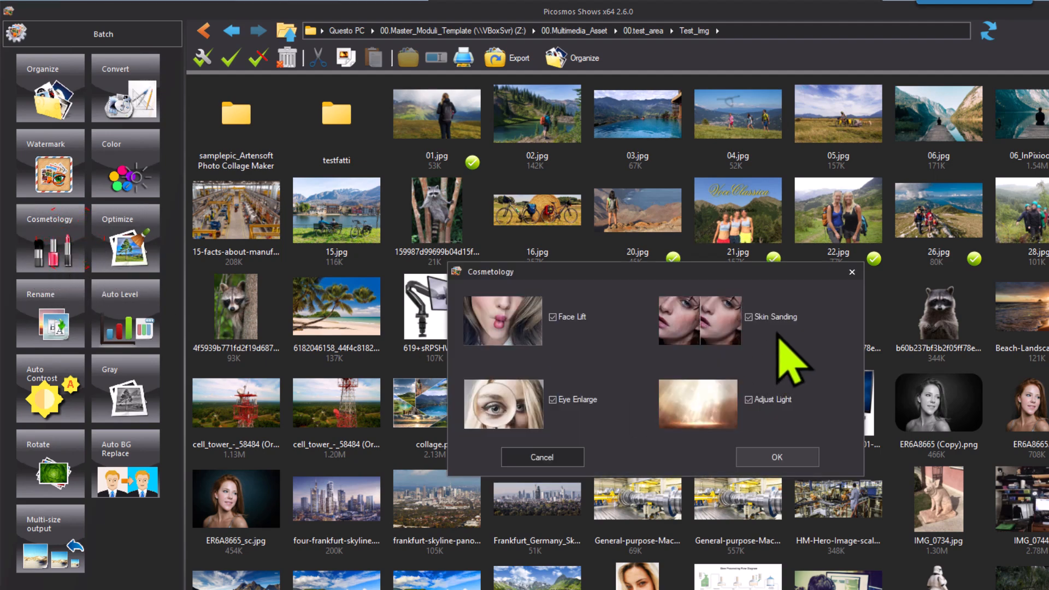
pyautogui.click(852, 272)
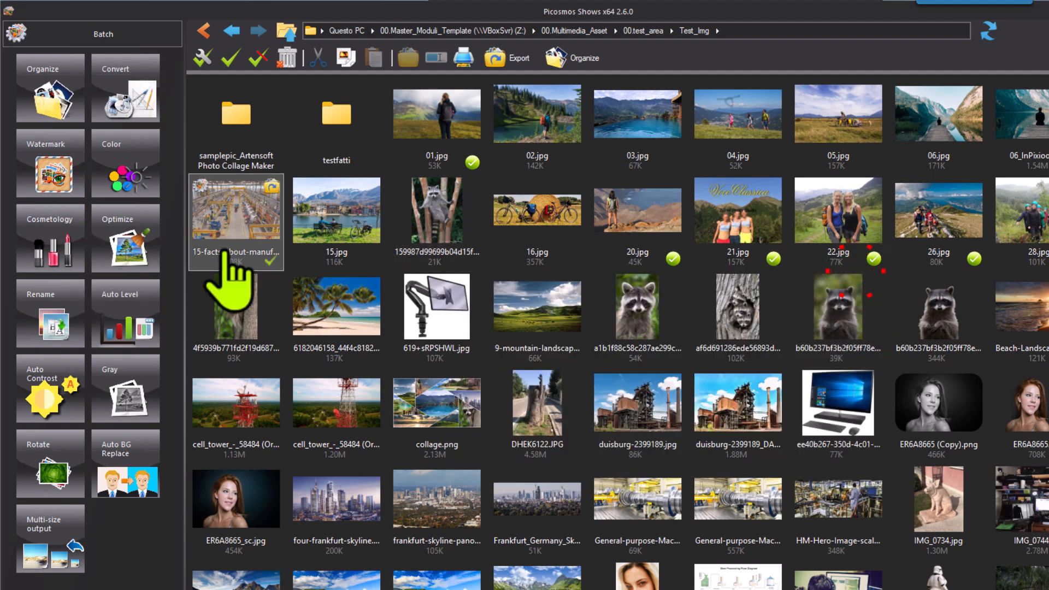
pyautogui.click(123, 241)
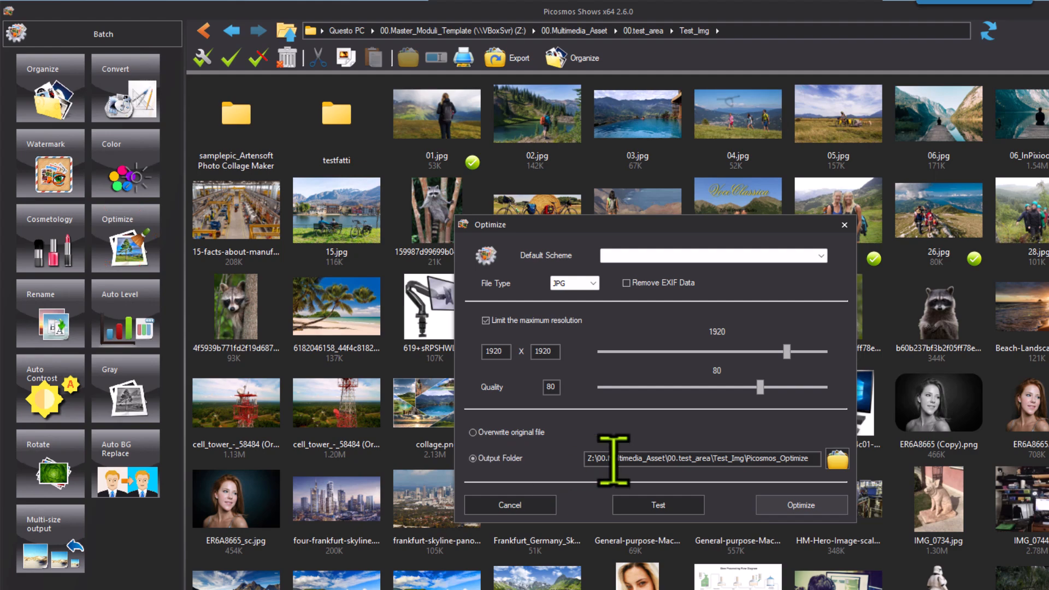
pyautogui.click(842, 223)
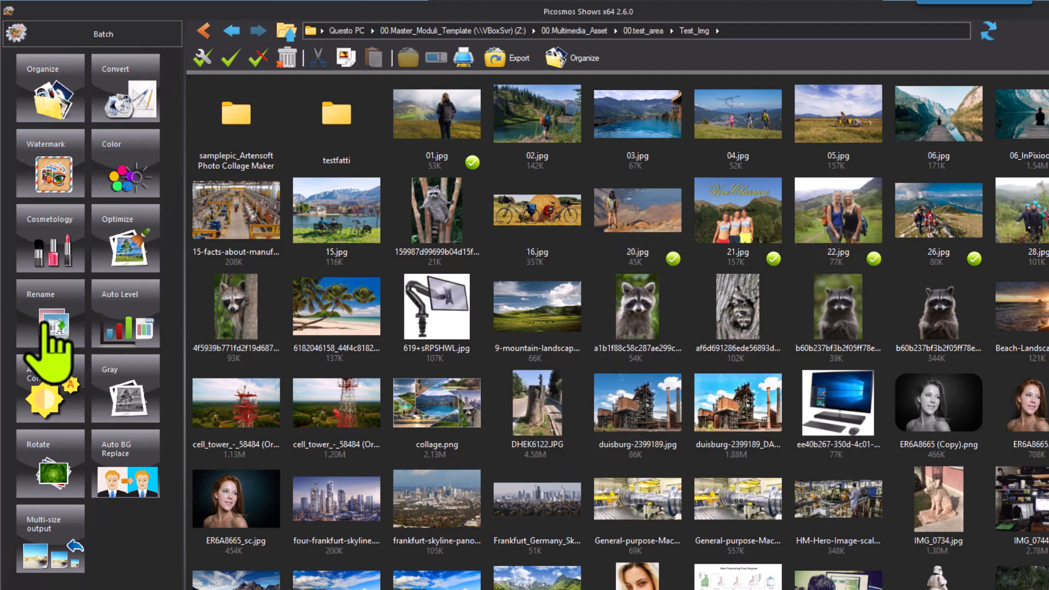
# Step: Try batch Auto Level on the selected files and agree to let it modify them
pyautogui.click(145, 314)
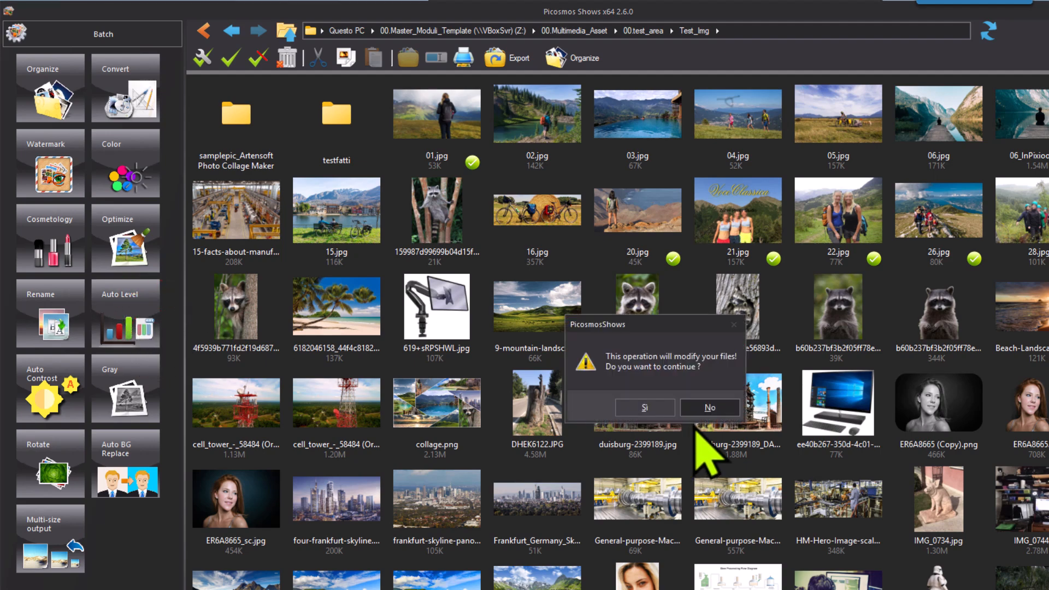
pyautogui.click(647, 407)
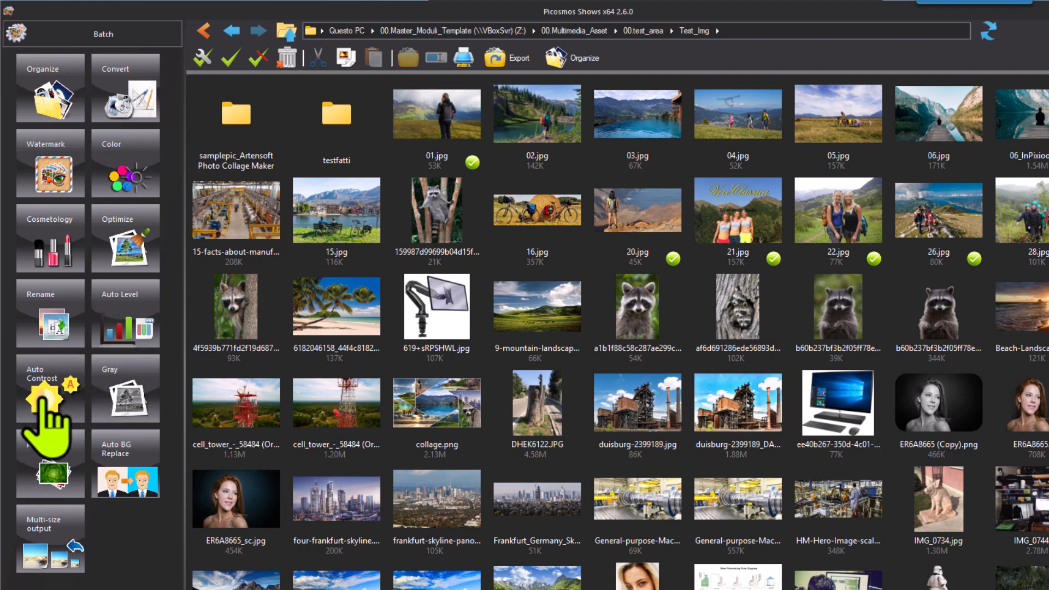
# Step: Call up batch Auto Contrast and batch Gray for the selected files, declining to modify them each time
pyautogui.click(45, 395)
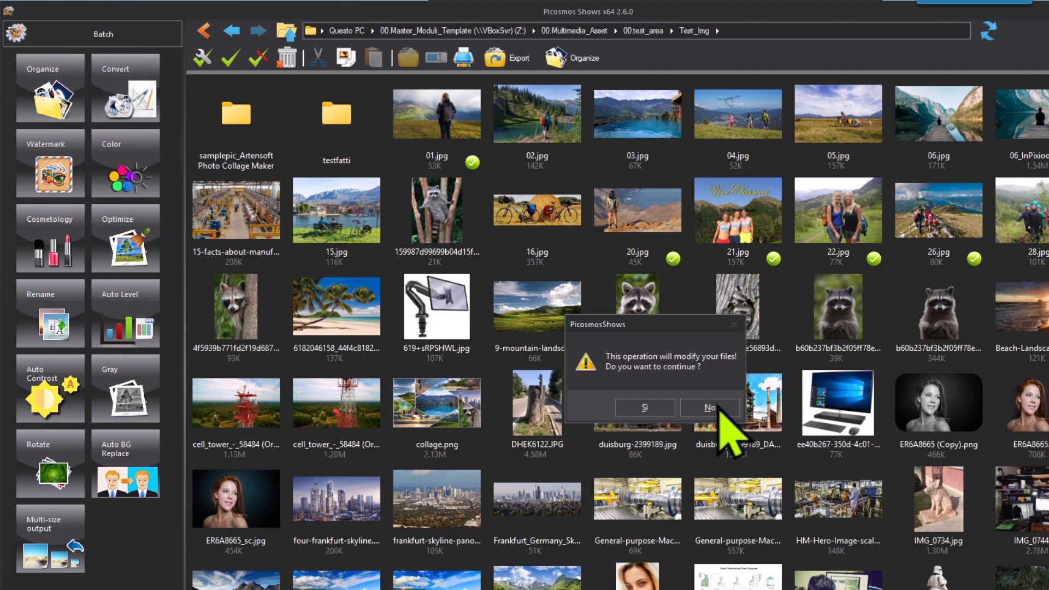
pyautogui.click(710, 408)
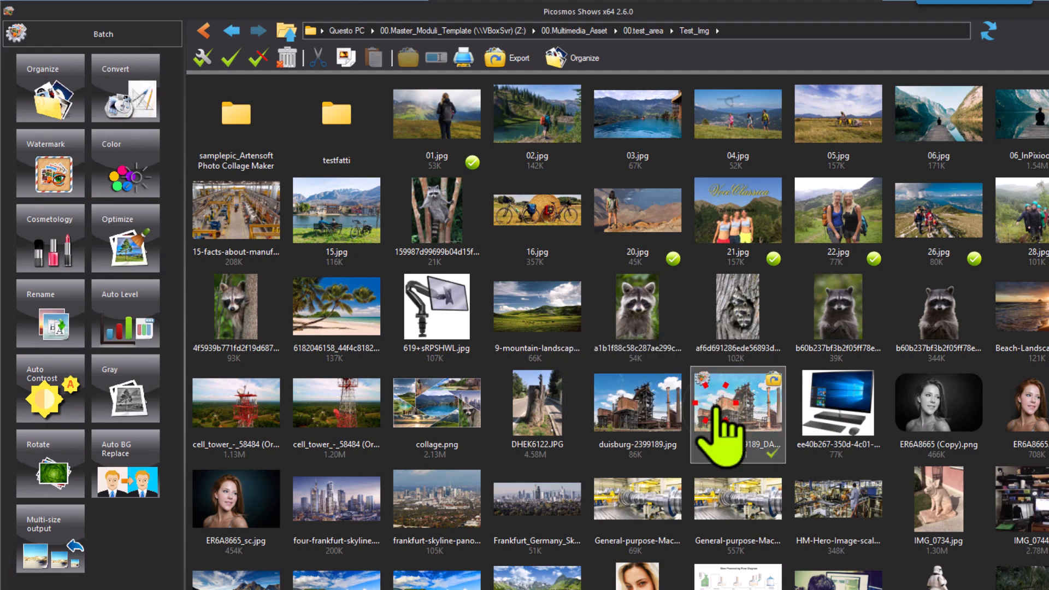
pyautogui.click(127, 389)
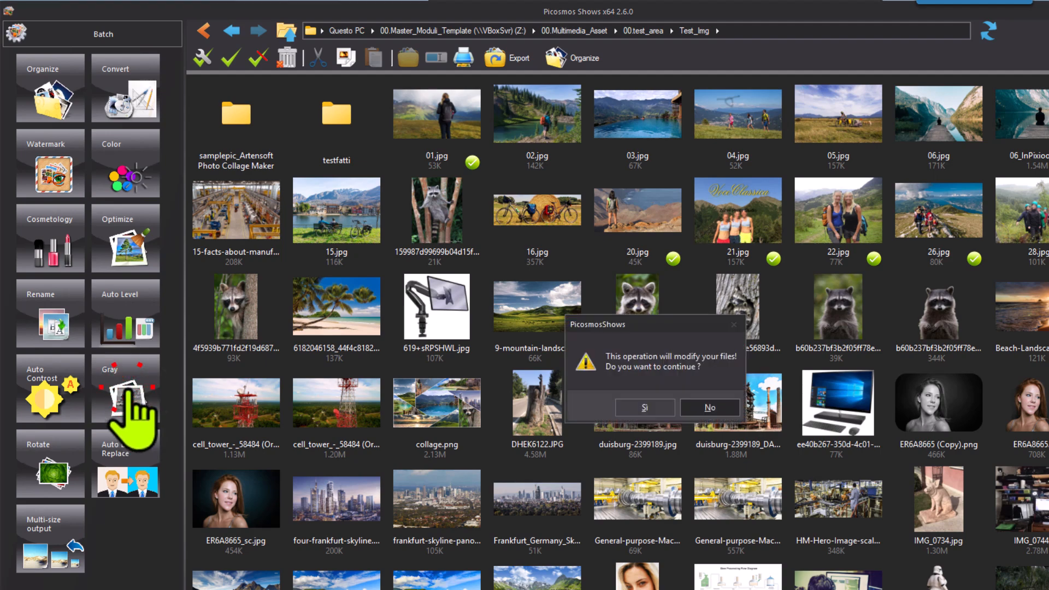
pyautogui.click(720, 405)
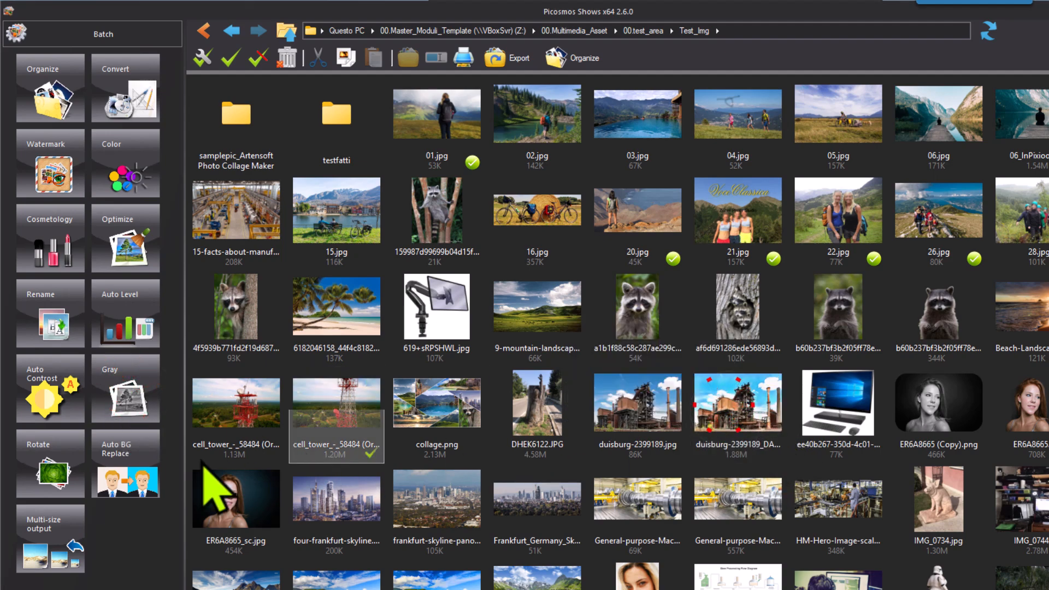
# Step: Review the batch Rotate choices and the Auto BG Replace background settings, closing both without applying them
pyautogui.click(48, 459)
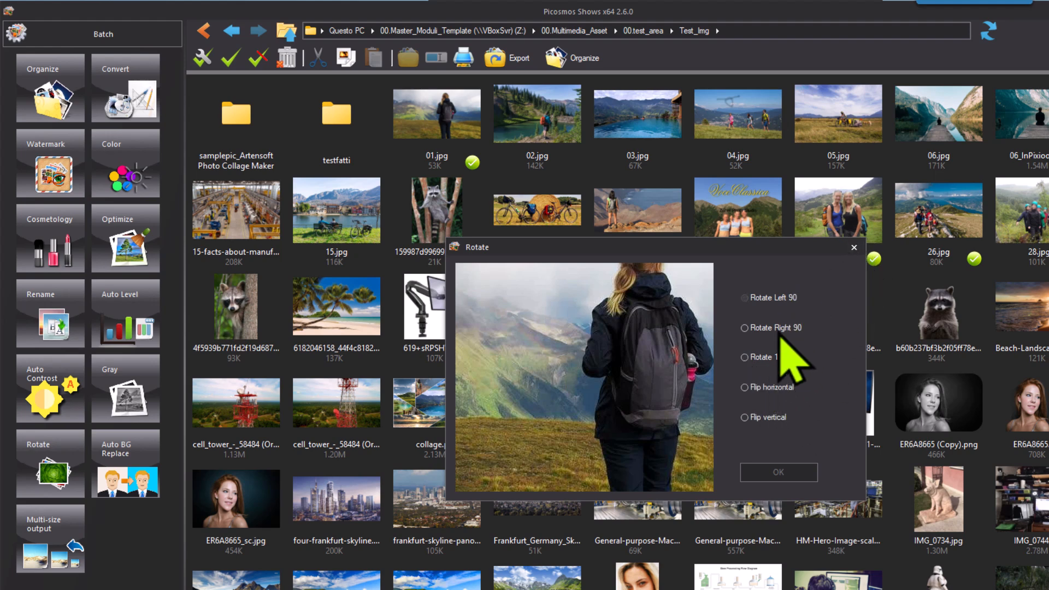
pyautogui.click(854, 247)
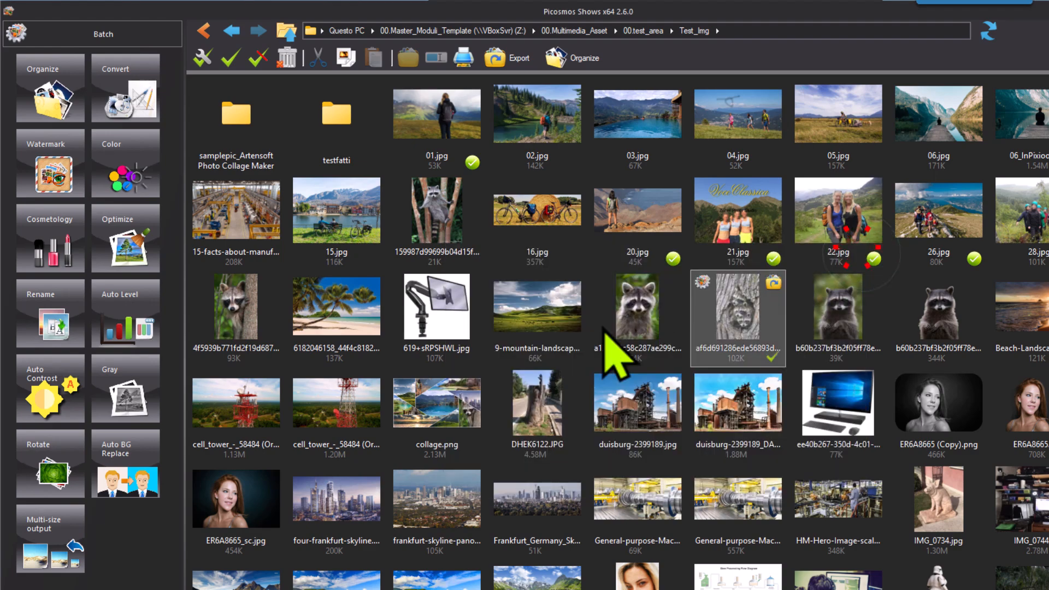
pyautogui.click(128, 470)
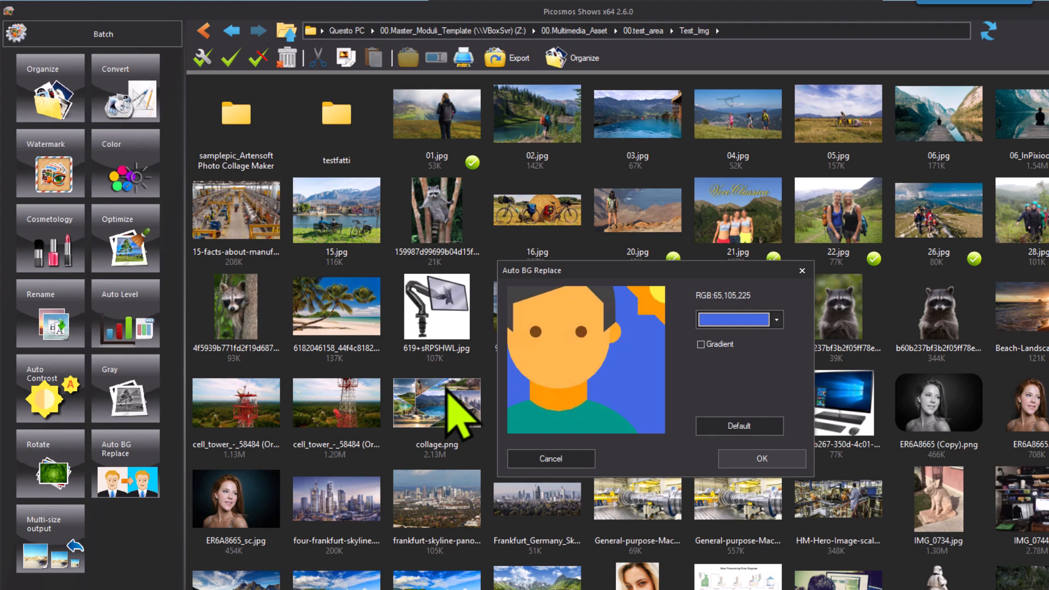
pyautogui.click(807, 273)
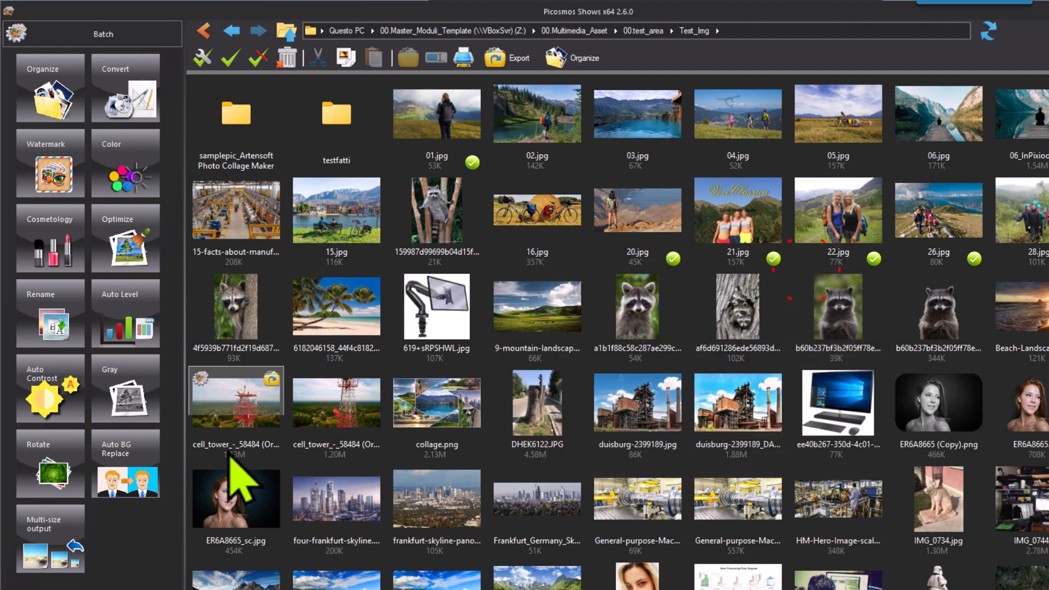
# Step: Inspect the 1024 x 1024 entry in the batch Multi-Size Output settings and close them without converting
pyautogui.click(62, 530)
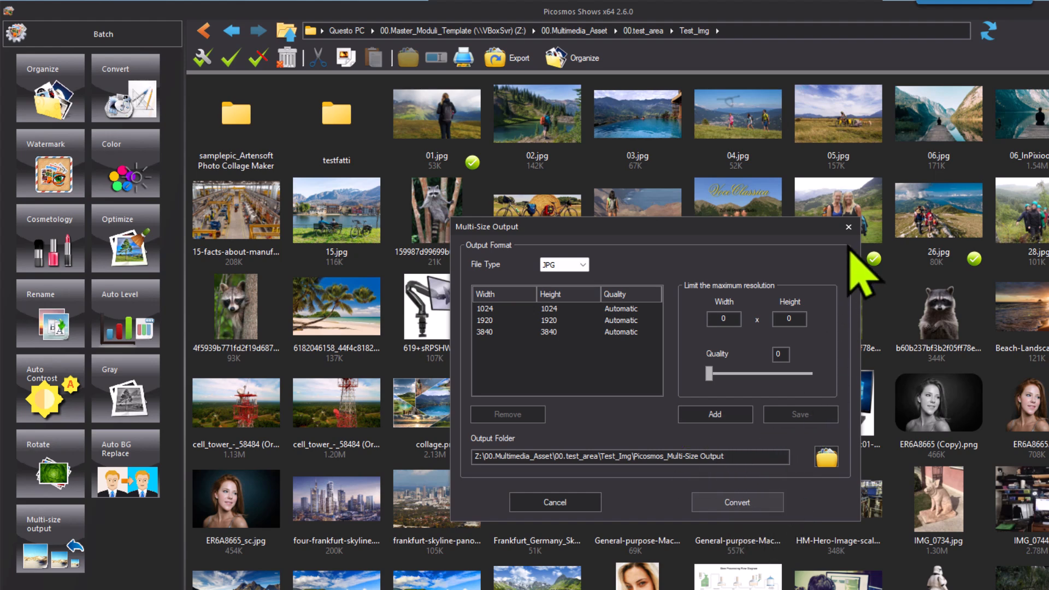
pyautogui.click(570, 309)
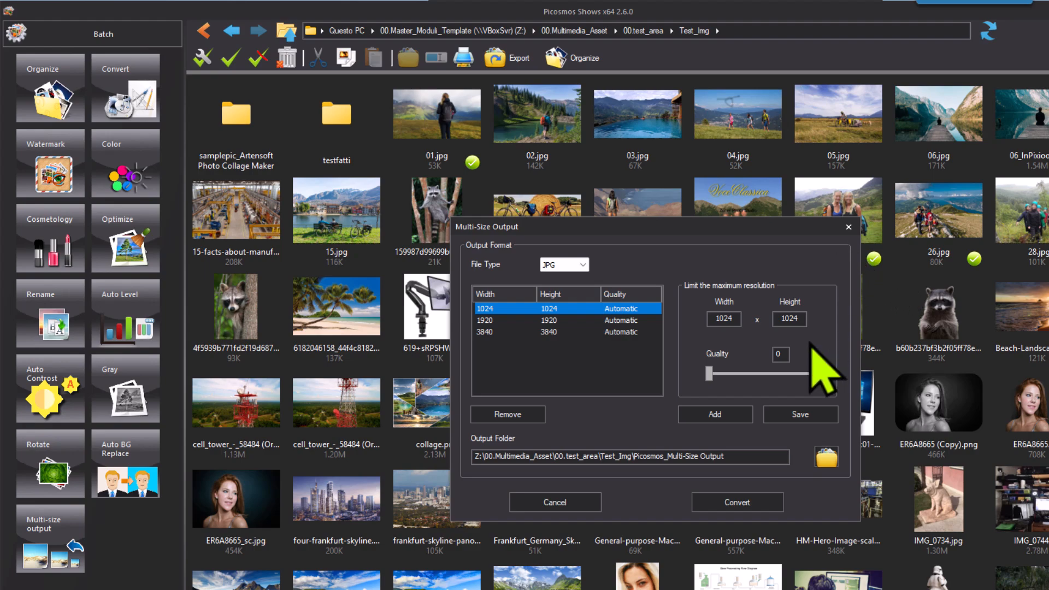
pyautogui.click(848, 227)
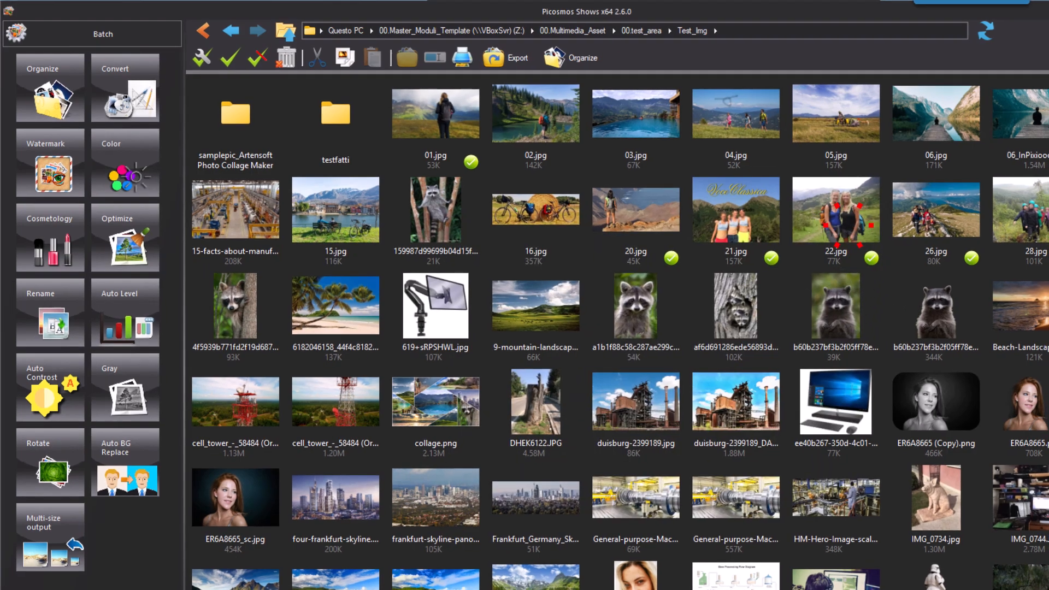